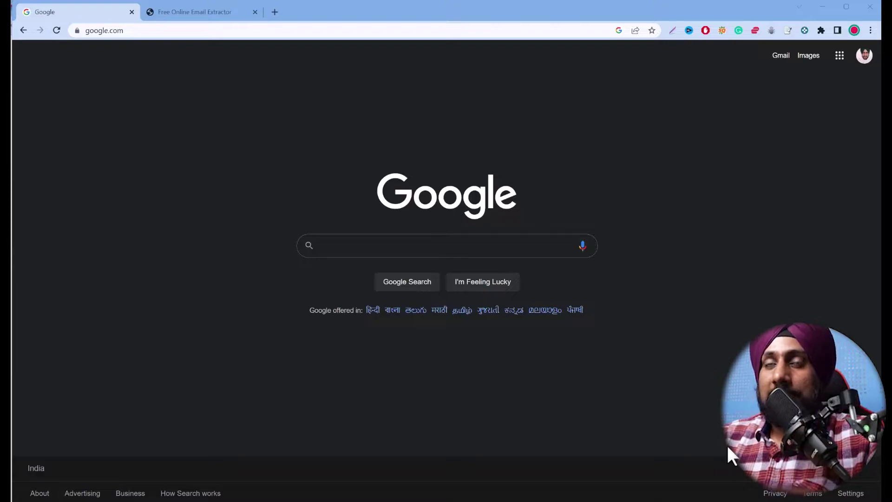
Search Google for site:kwebby to list kwebby.com's indexed pages.
click(340, 245)
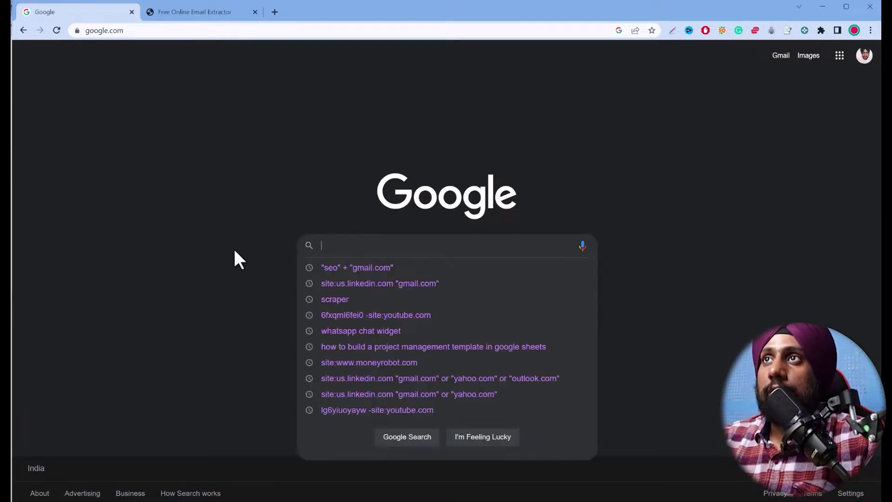
click(234, 251)
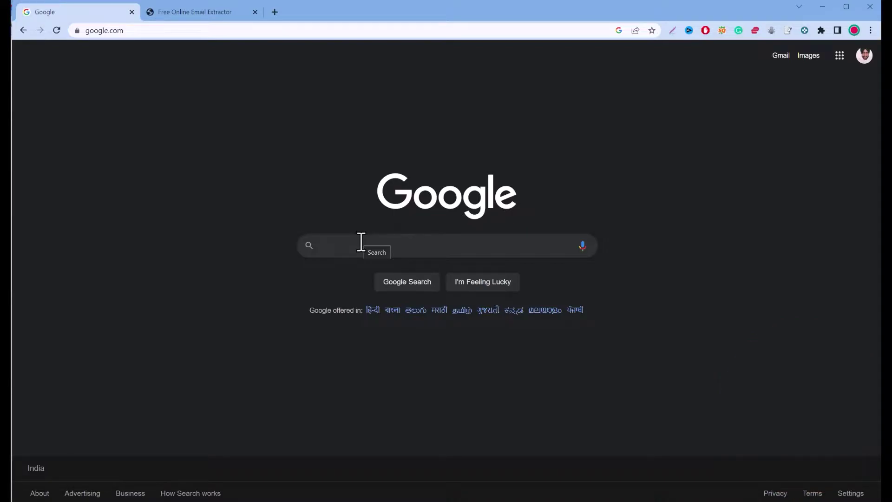
click(361, 243)
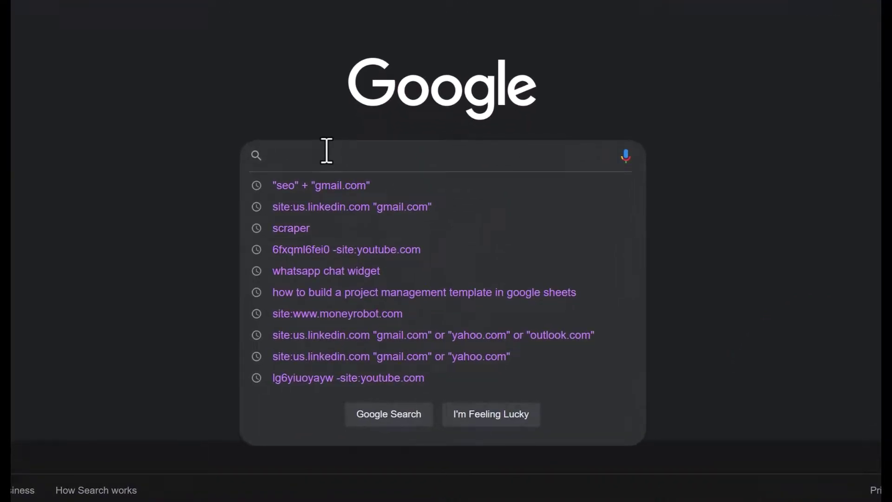
text(site:kwebby.com)
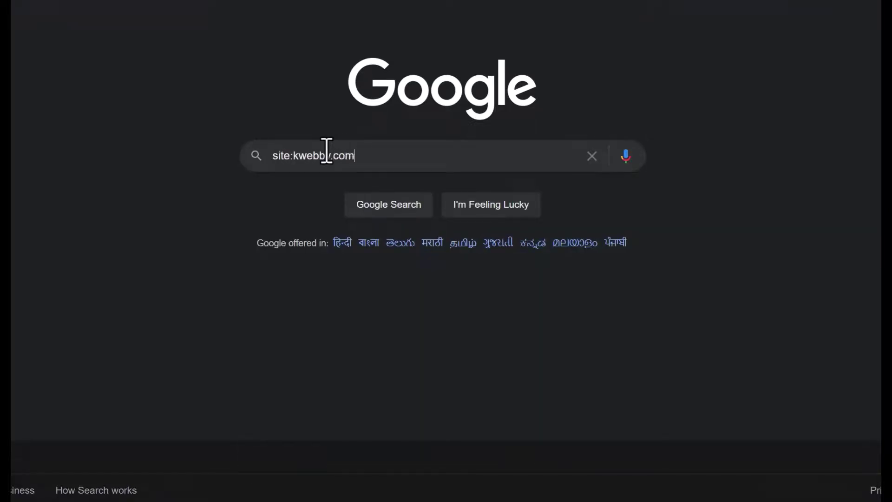
key(Return)
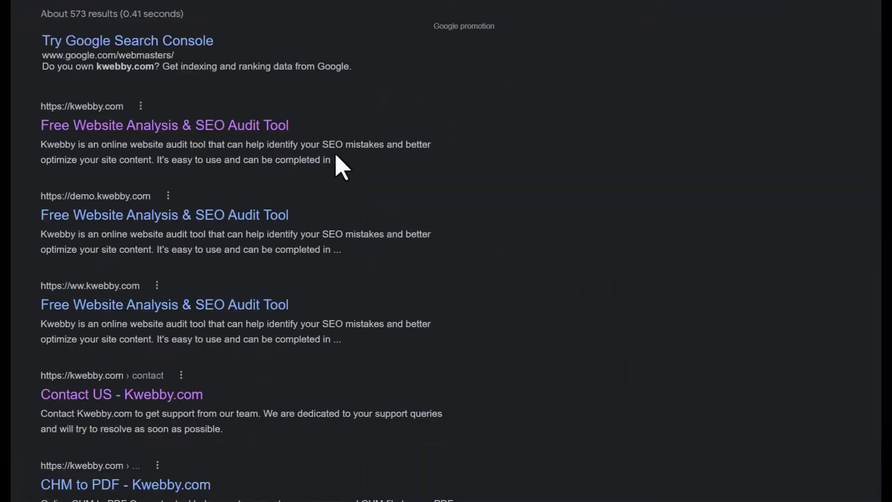
Scroll through the indexed Kwebby tool pages and their SEOquake metrics.
scroll(195, 251, down, 3)
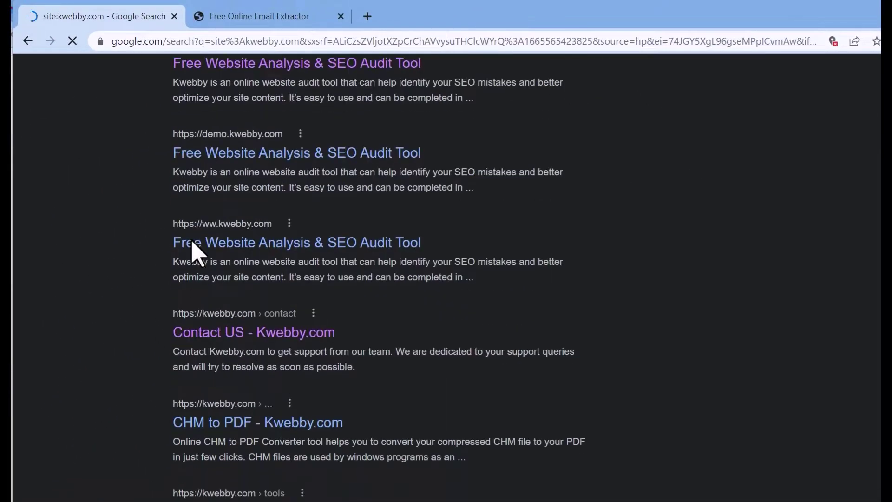
scroll(194, 254, down, 10)
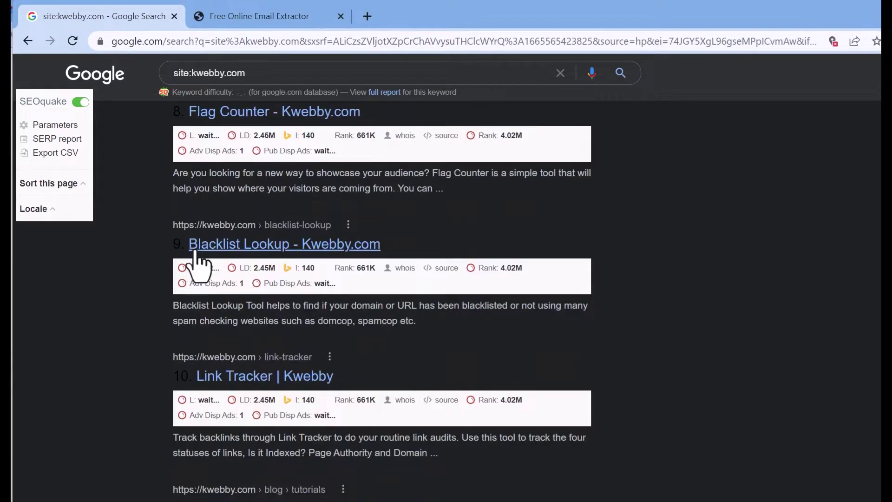
scroll(199, 259, up, 18)
scroll(215, 175, down, 20)
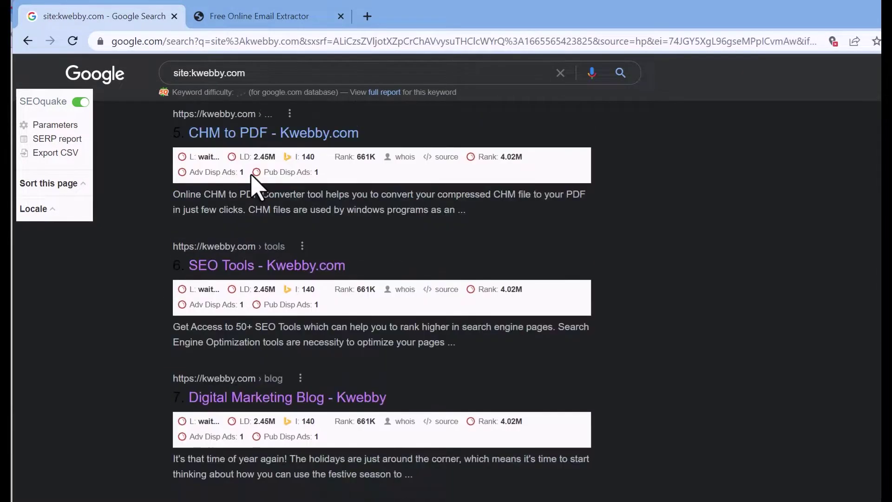
scroll(214, 362, down, 20)
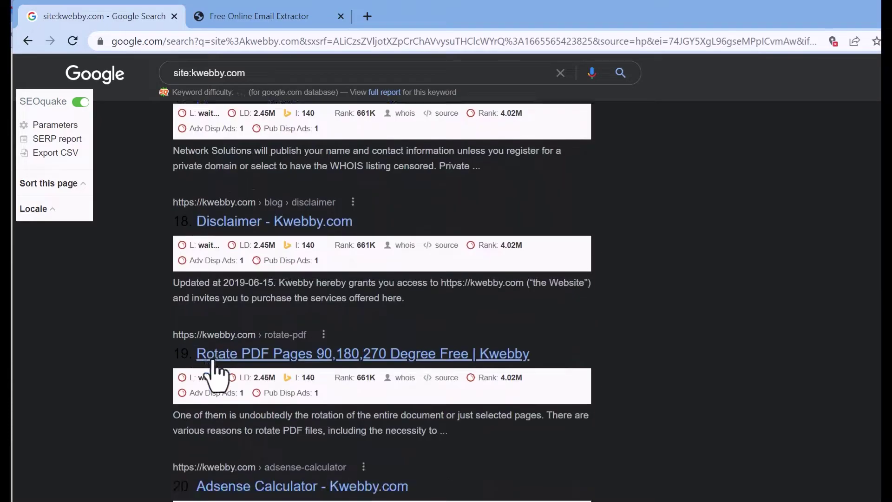
scroll(213, 367, down, 20)
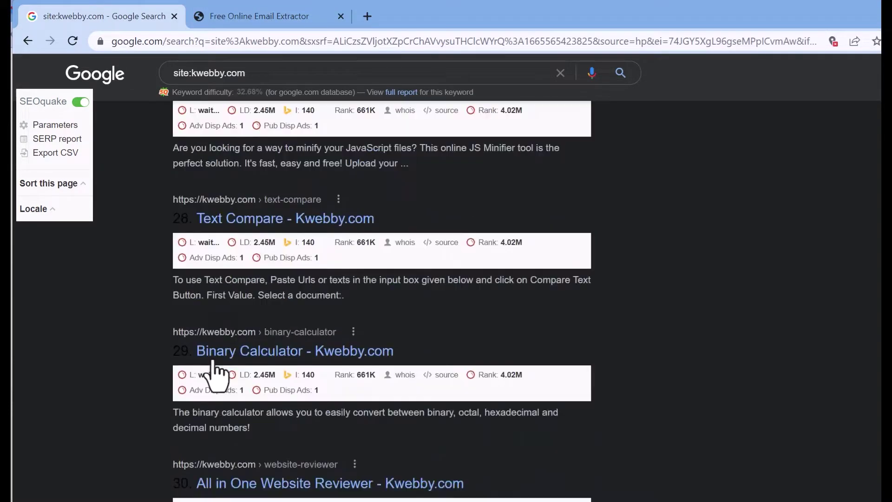
scroll(185, 409, down, 20)
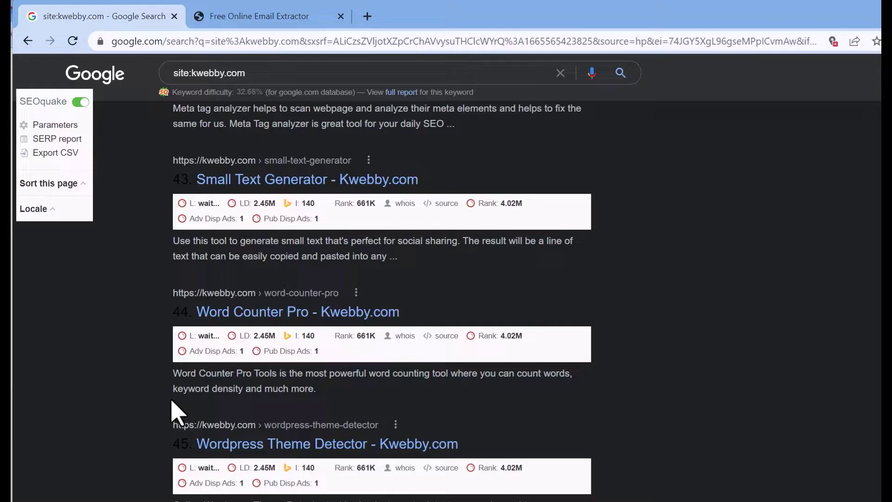
scroll(178, 412, up, 20)
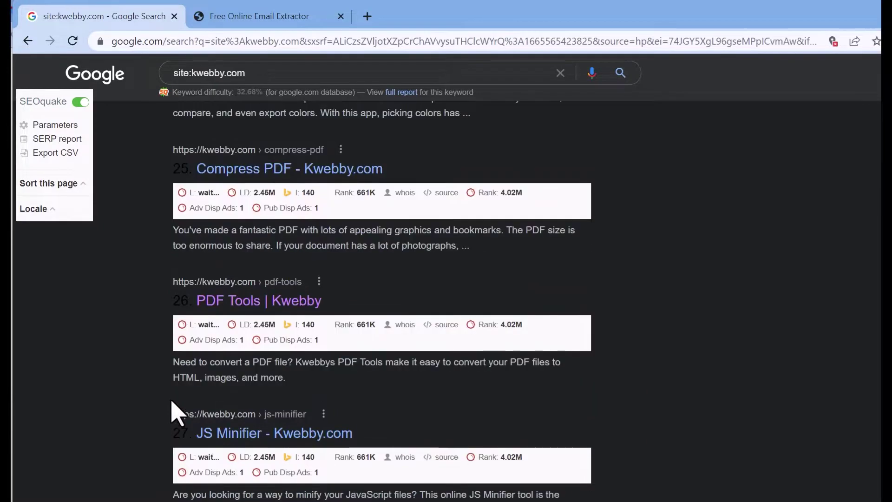
scroll(178, 412, up, 20)
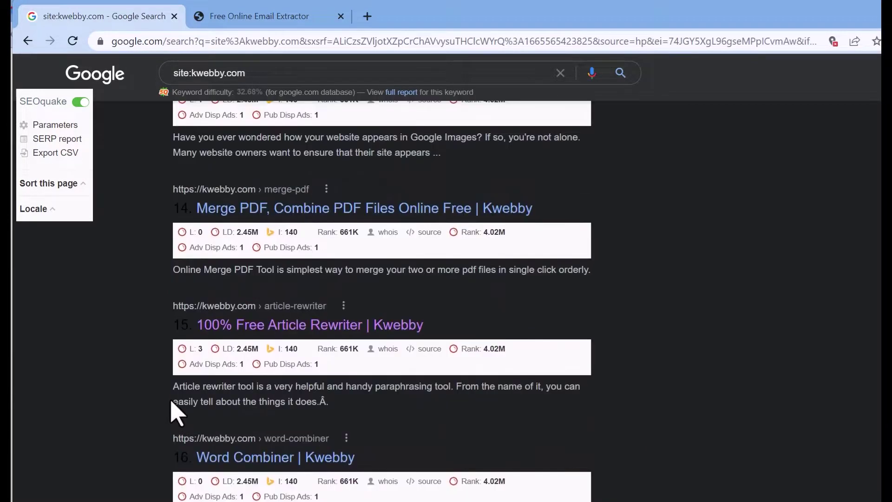
scroll(178, 413, up, 20)
Replace the query with the exact phrase "SEO" and browse its roughly 1,12,00,00,000 results.
triple_click(254, 73)
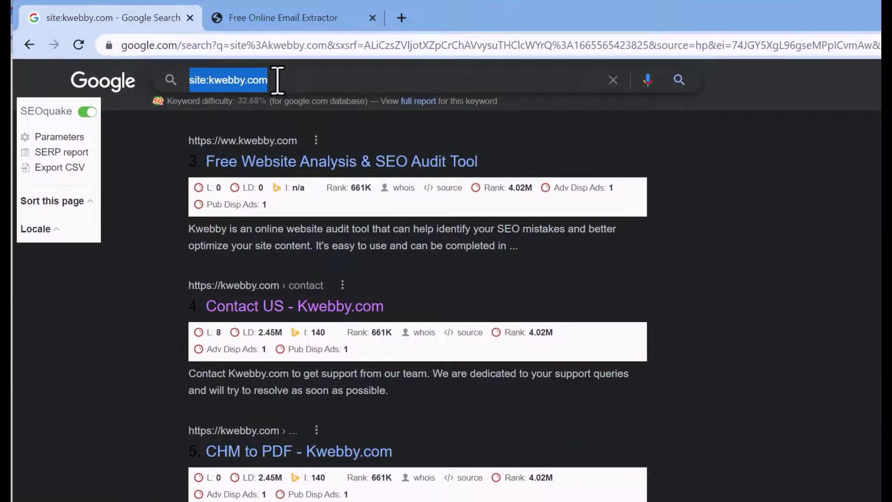
text(")
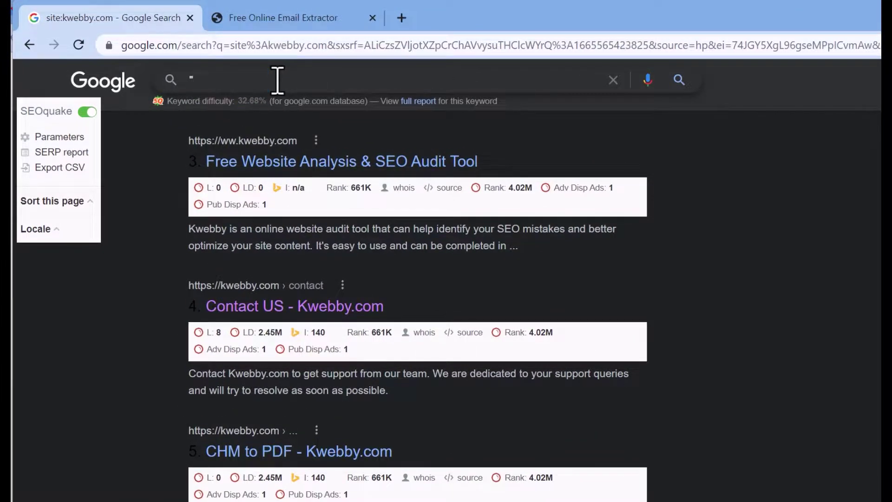
text(SEO)
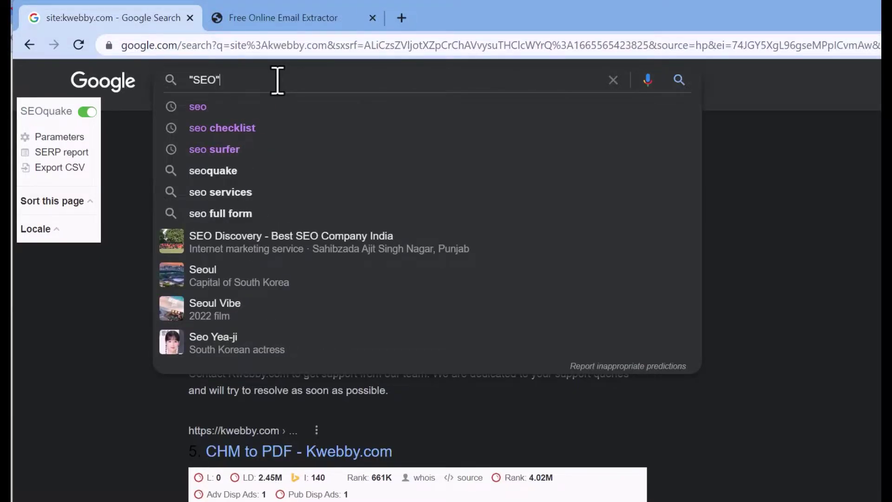
text(")
key(Return)
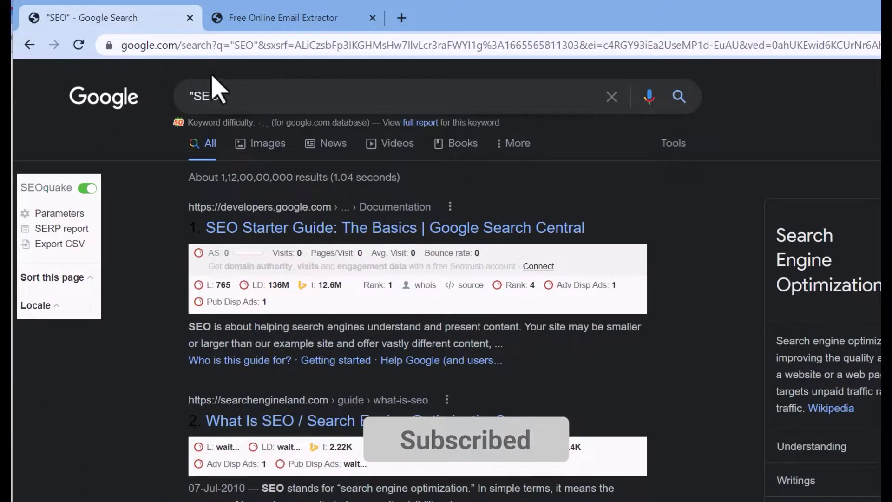
scroll(189, 293, down, 20)
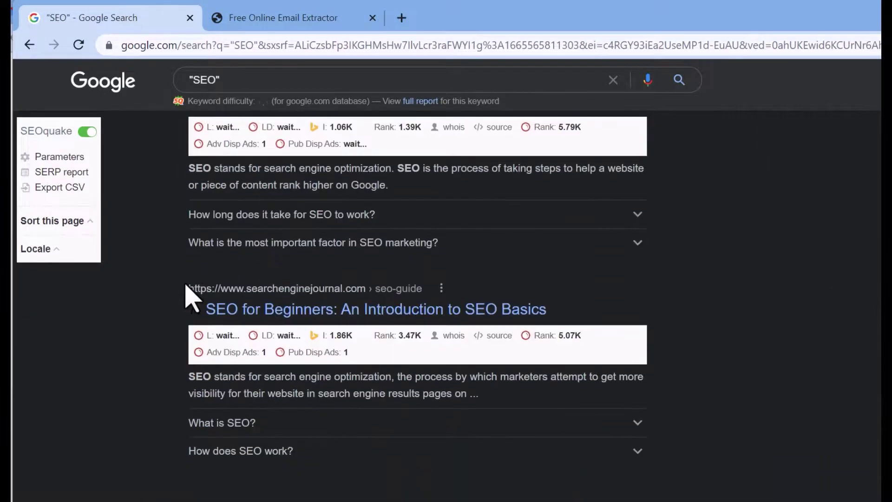
scroll(189, 298, down, 10)
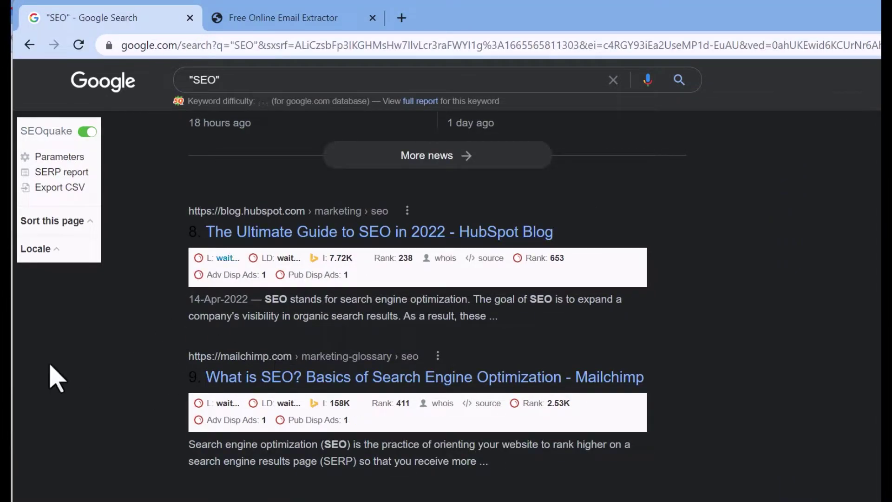
scroll(123, 442, down, 15)
scroll(137, 450, down, 15)
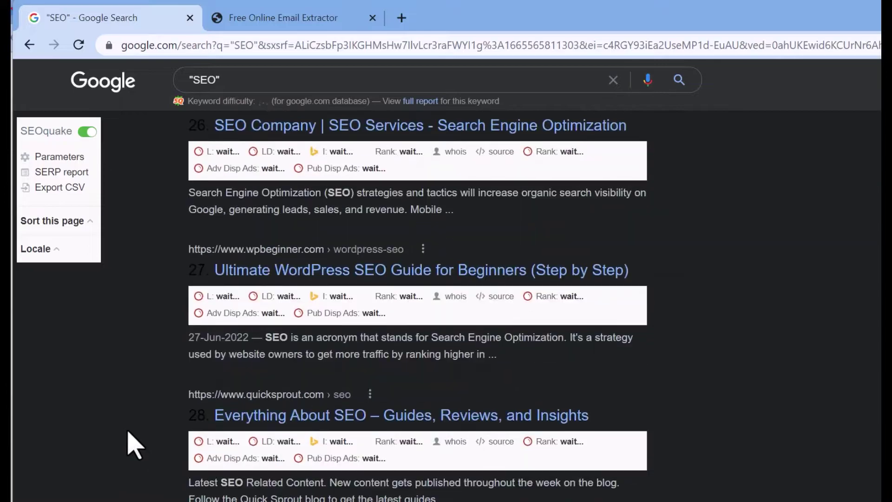
scroll(137, 450, up, 3)
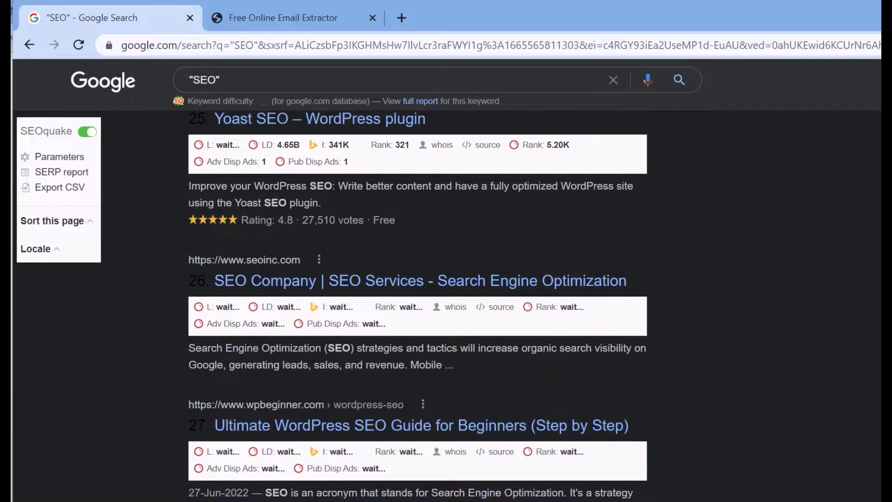
scroll(504, 279, up, 20)
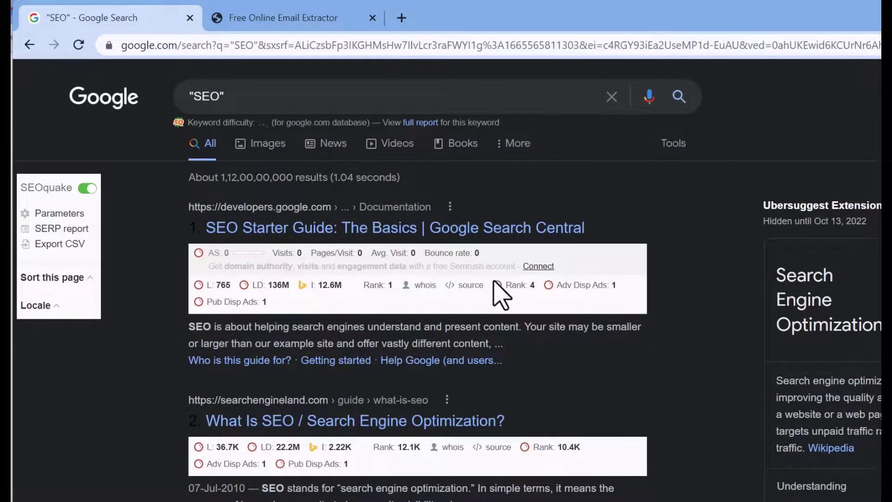
click(254, 98)
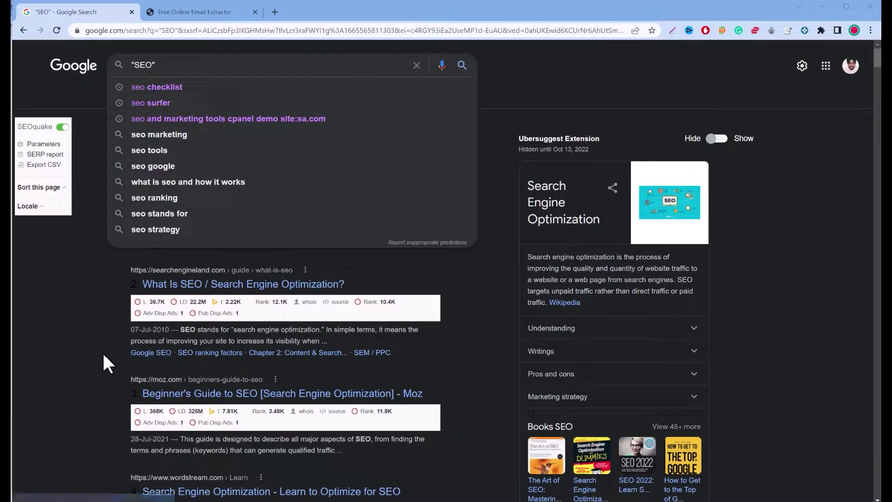
Rewrite the query toward "SEO AGENCY"+"gmail.com" by editing inside and at the end.
click(103, 358)
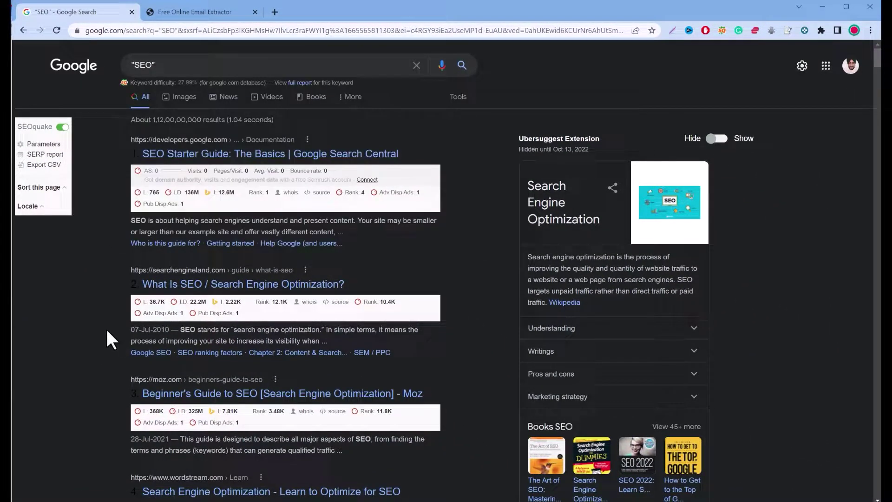
click(153, 65)
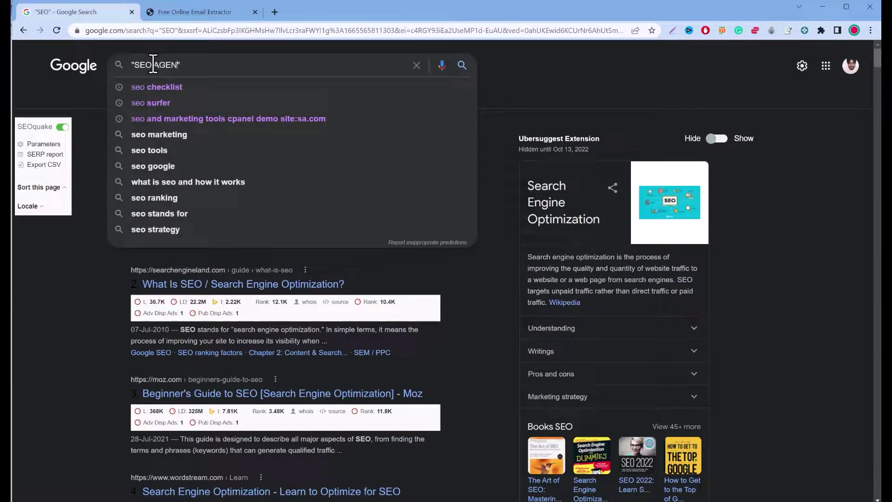
click(92, 248)
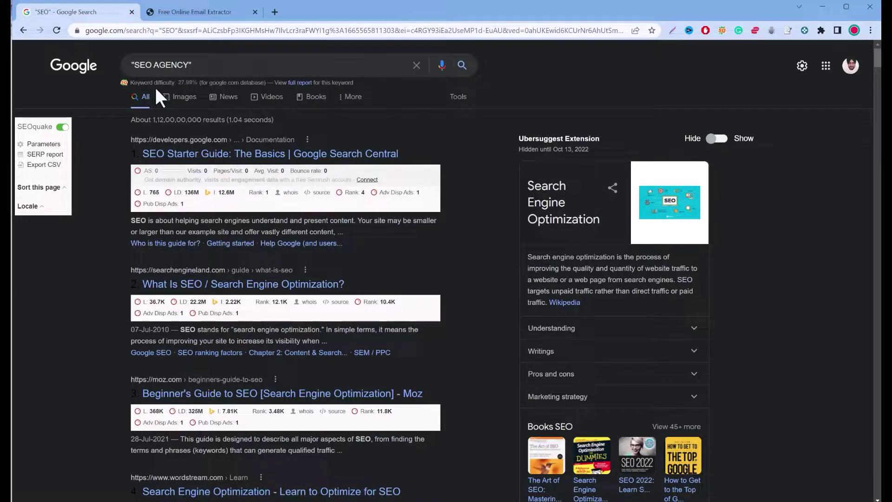
click(218, 65)
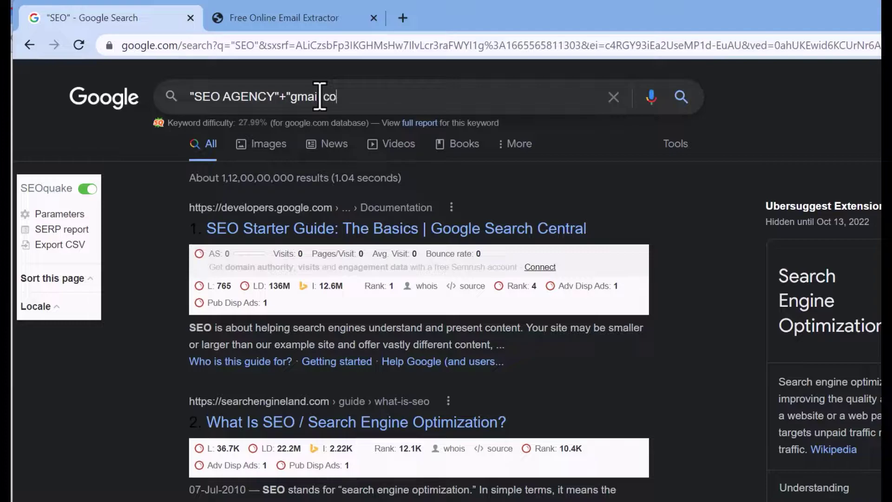
Run the "SEO AGENCY"+"gmail.com" search, returning about 6,29,000 results.
text(m)
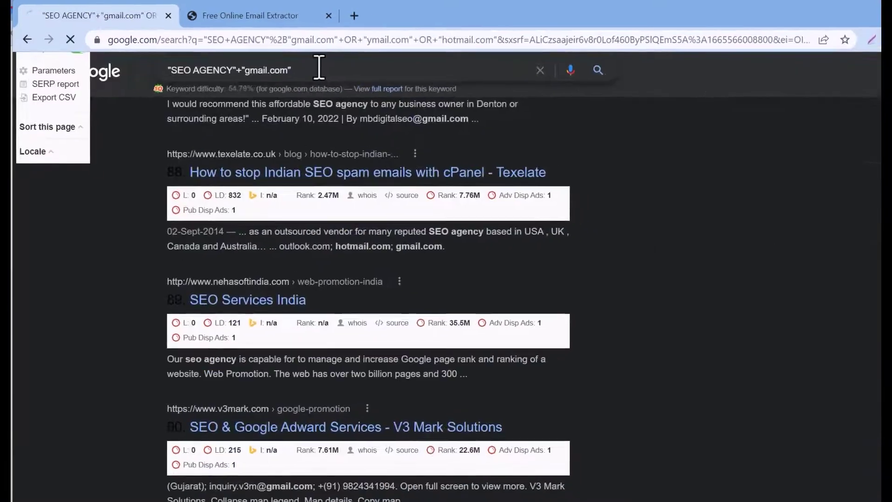
key(Return)
scroll(330, 225, down, 3)
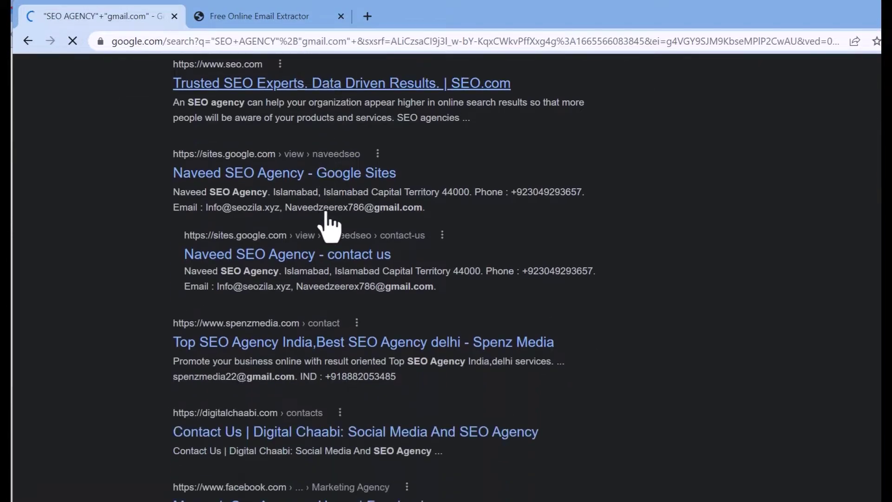
scroll(330, 225, down, 3)
scroll(258, 319, up, 6)
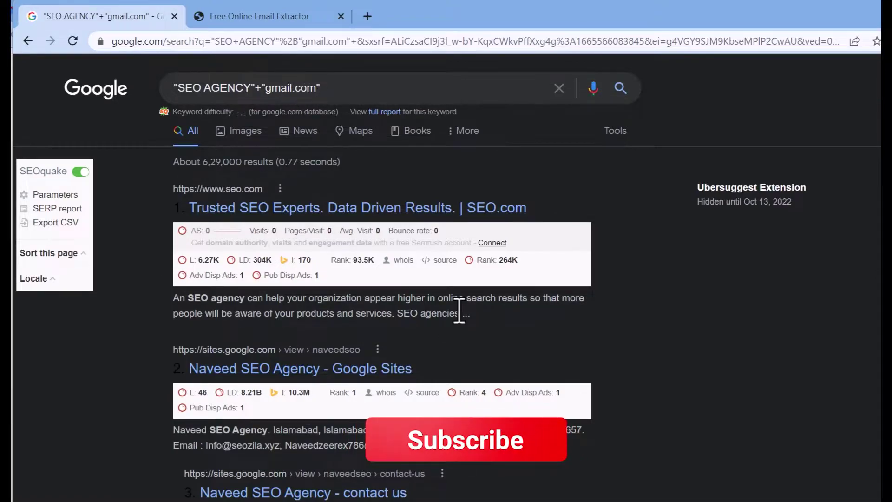
scroll(460, 311, down, 3)
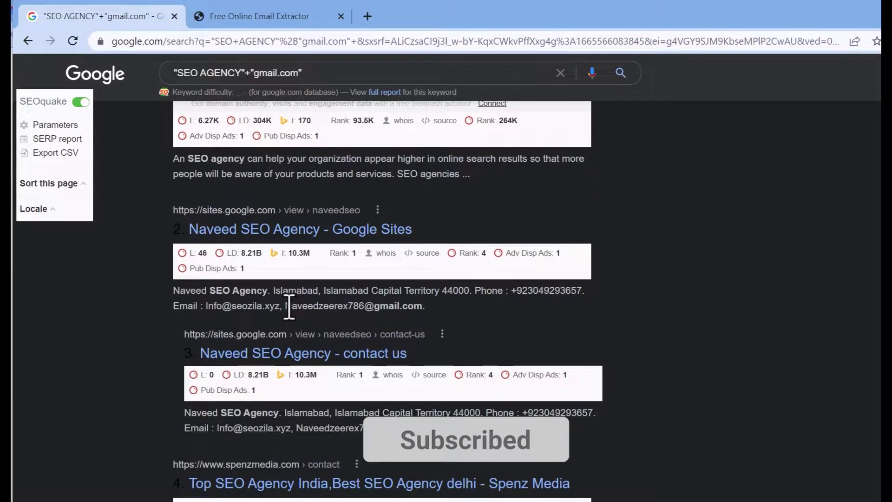
Highlight an example gmail address and scroll through the agency contact snippets.
drag(286, 306, 423, 306)
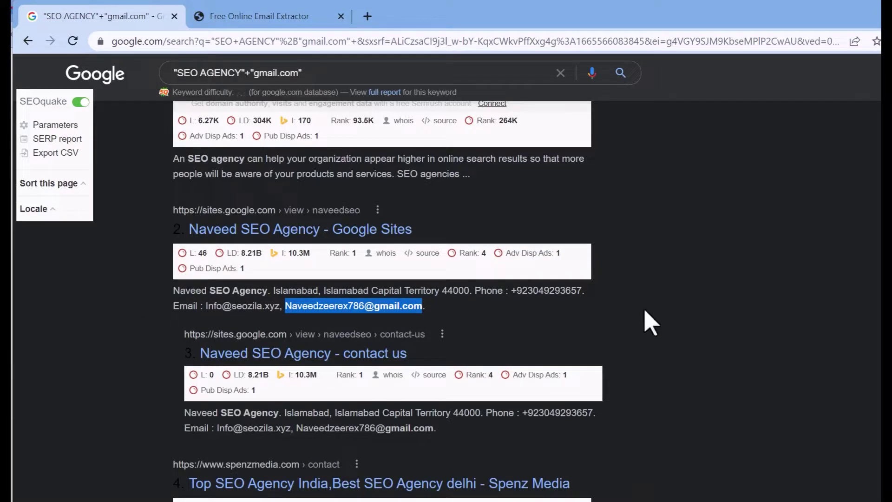
scroll(135, 309, down, 2)
scroll(139, 312, up, 3)
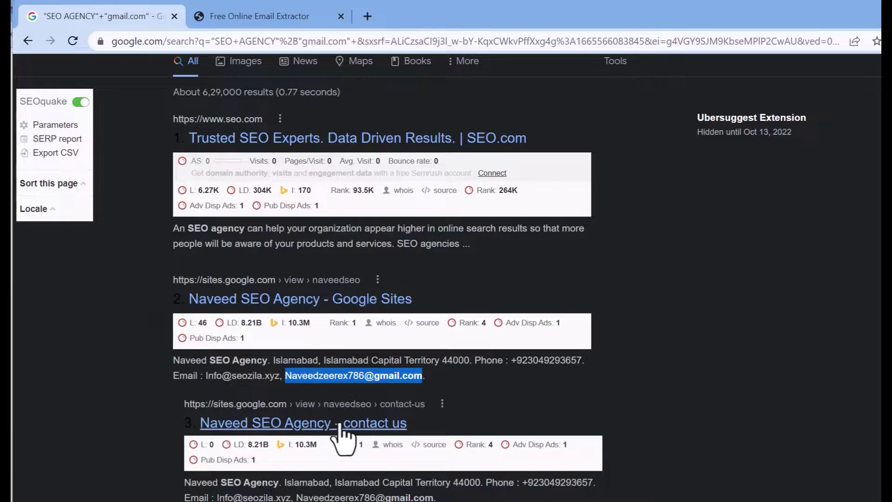
scroll(358, 455, down, 3)
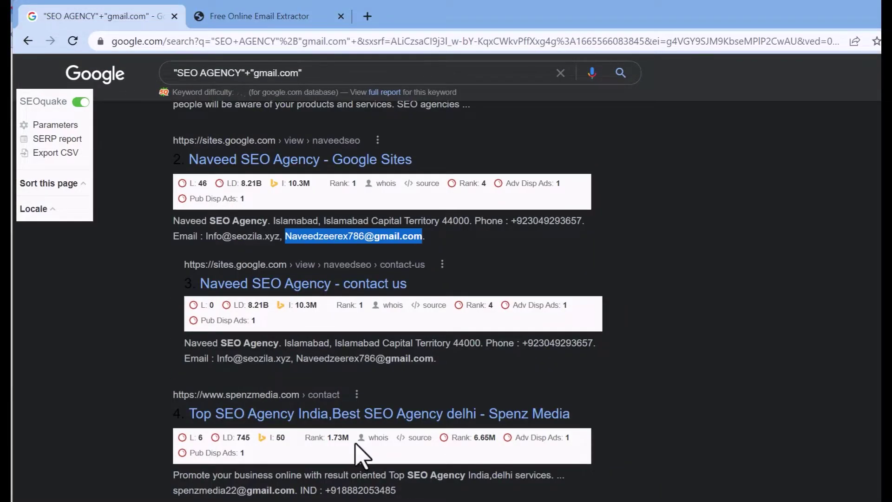
scroll(358, 453, down, 13)
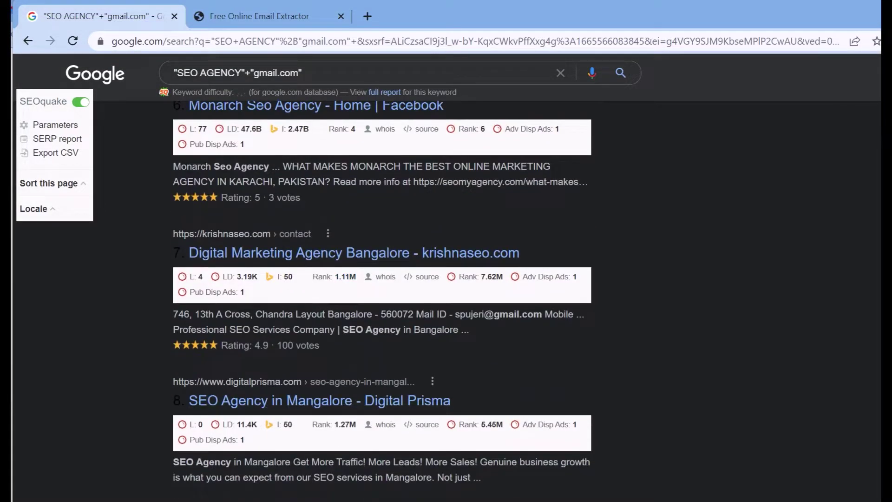
scroll(578, 422, down, 14)
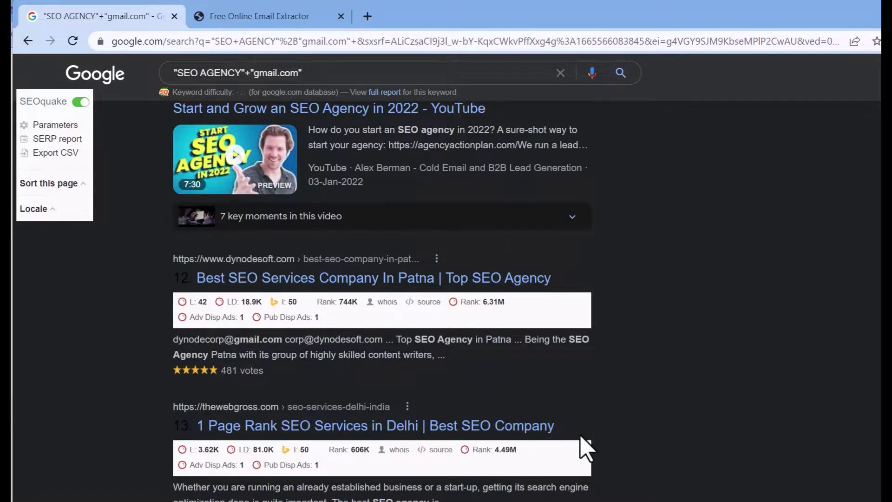
scroll(581, 437, down, 20)
scroll(587, 450, down, 20)
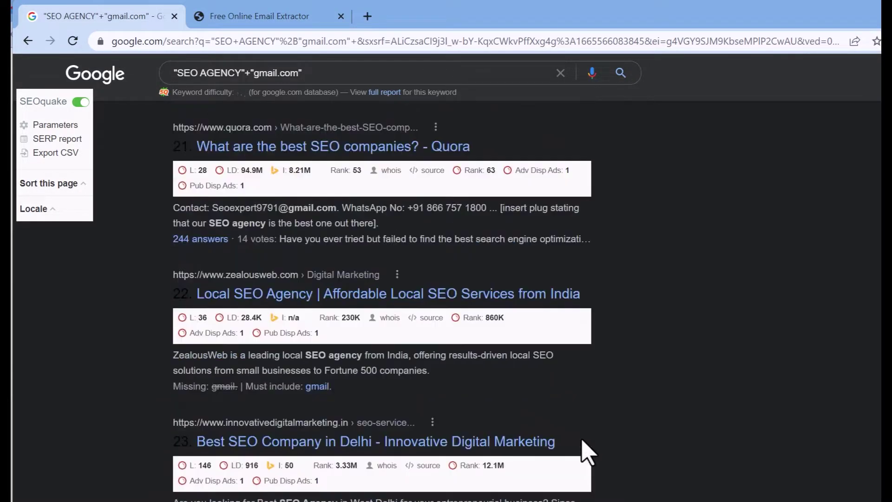
scroll(625, 241, up, 20)
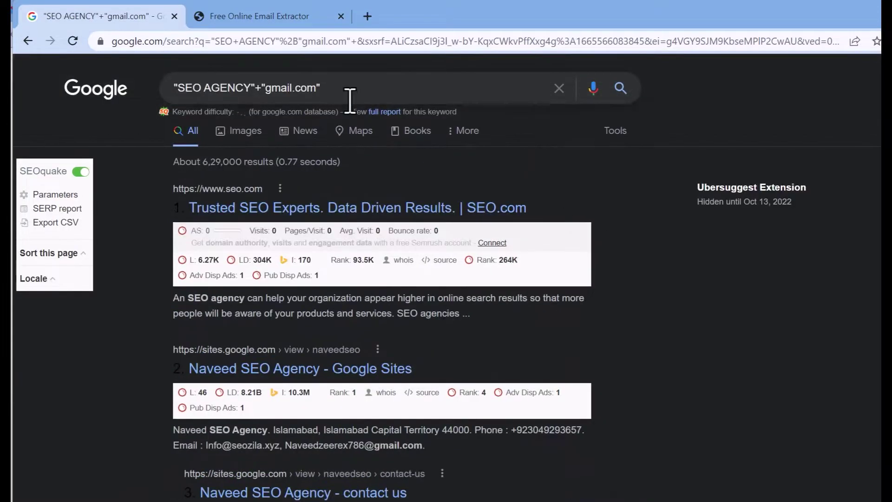
Add OR clauses so the search covers gmail.com, ymail.com or hotmail.com addresses.
click(351, 91)
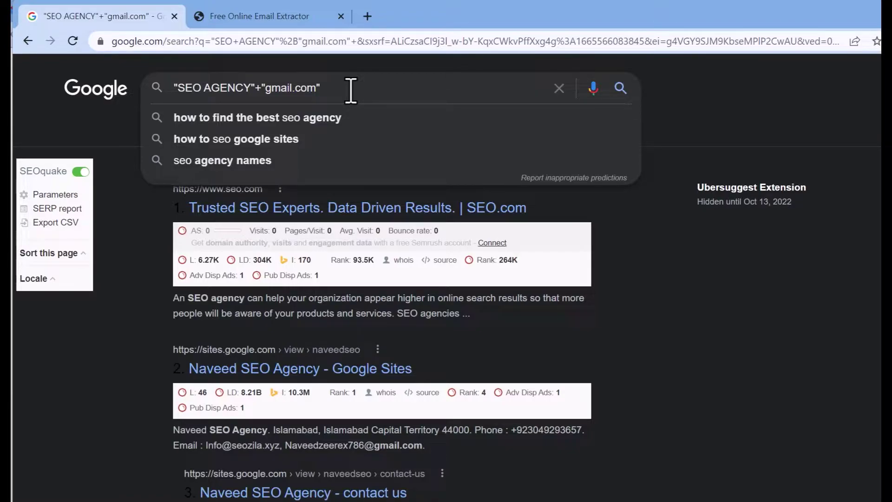
text(OR)
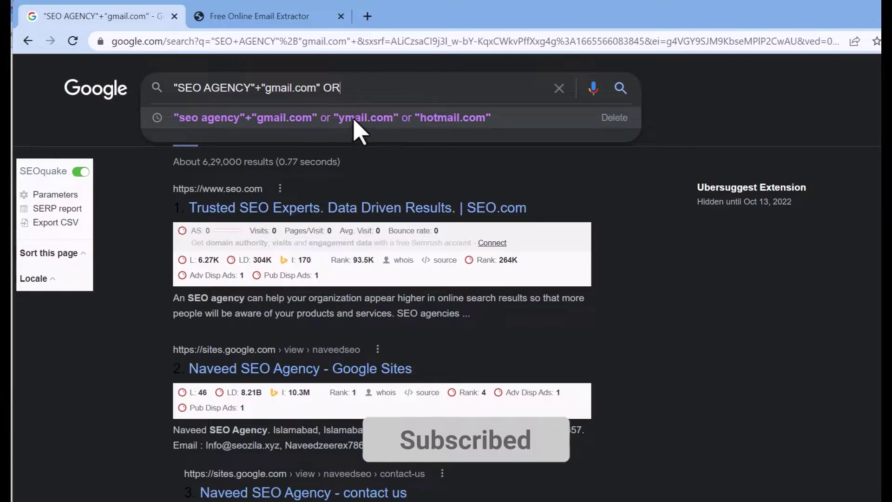
click(478, 121)
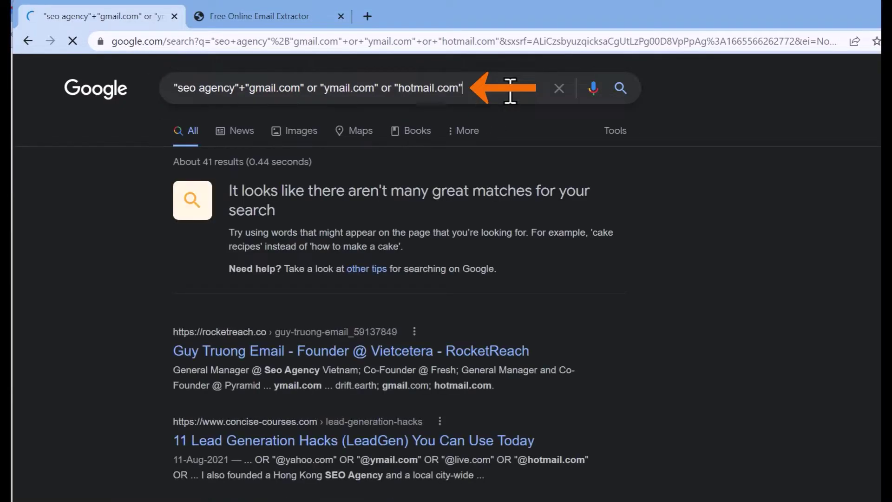
scroll(368, 330, down, 5)
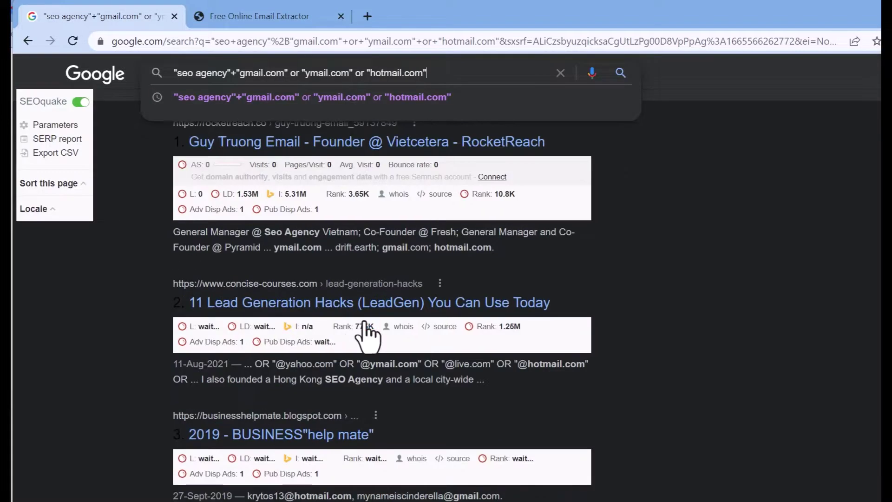
scroll(364, 331, down, 4)
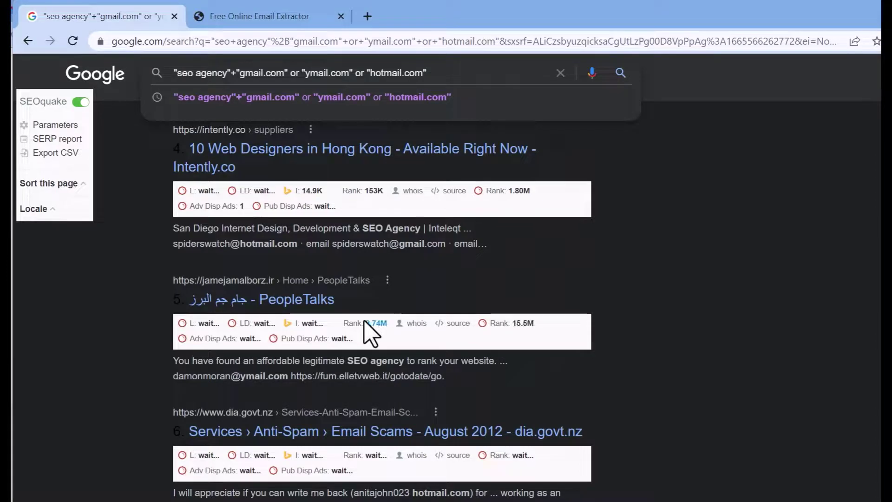
Check the three email domains in the query and scroll down to result 40.
drag(240, 73, 442, 66)
click(790, 302)
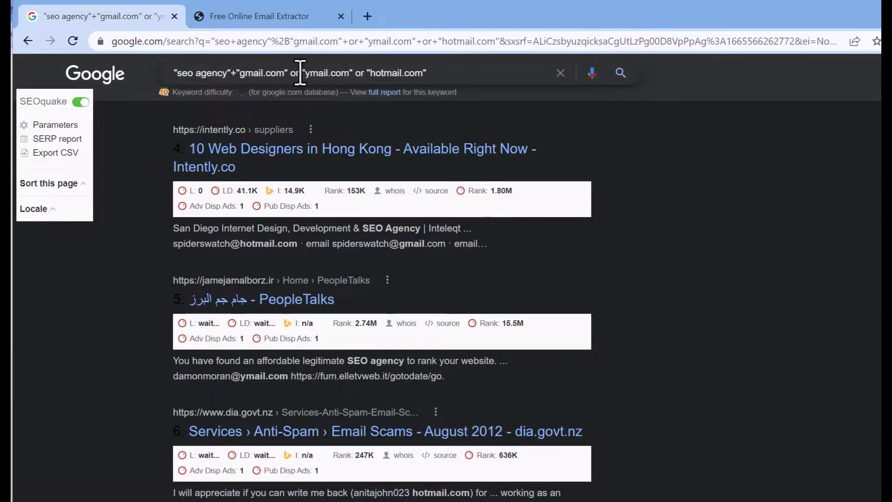
click(295, 74)
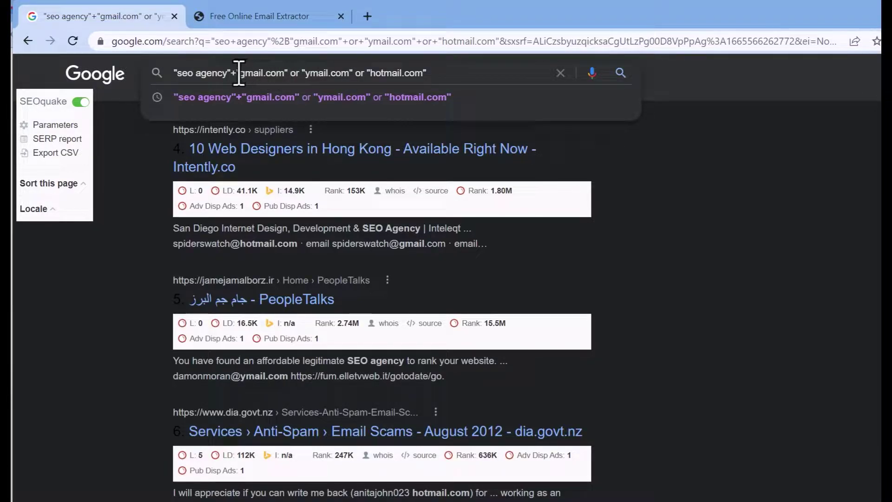
drag(237, 73, 442, 71)
click(106, 375)
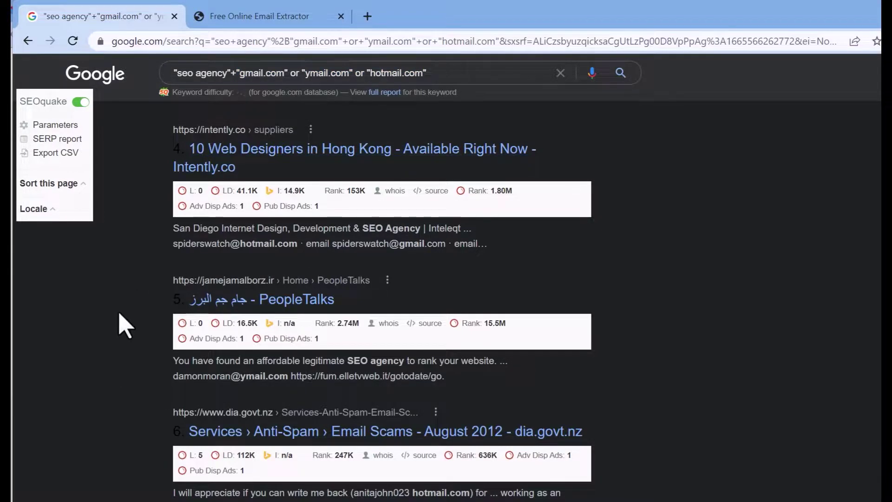
click(468, 77)
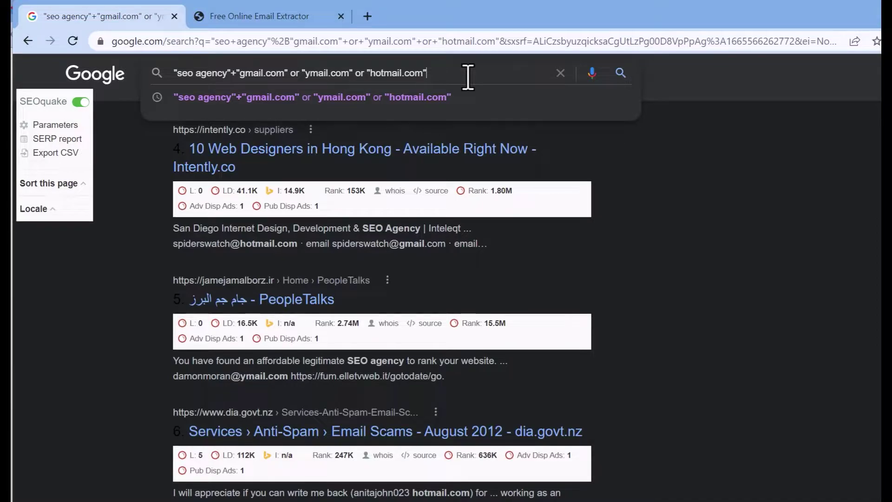
click(96, 343)
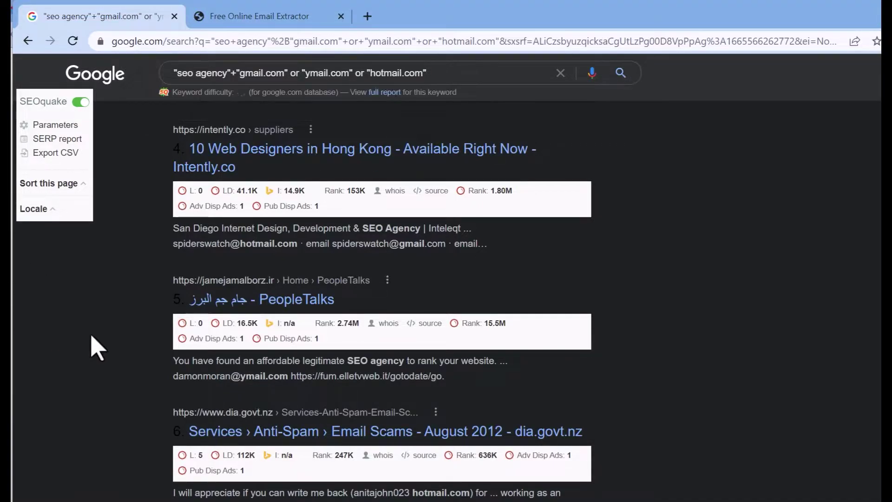
scroll(434, 337, down, 12)
scroll(434, 337, down, 20)
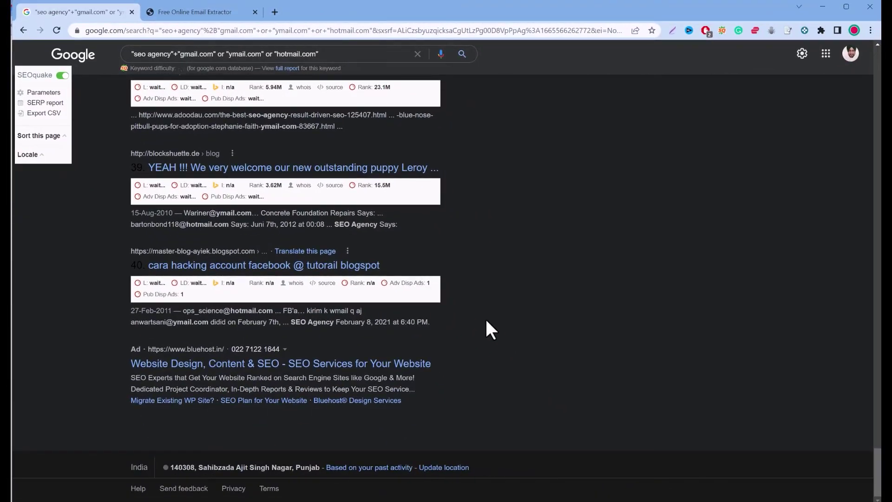
Select all the Google results text and paste it into the Email Extractor input box.
key(ctrl+a)
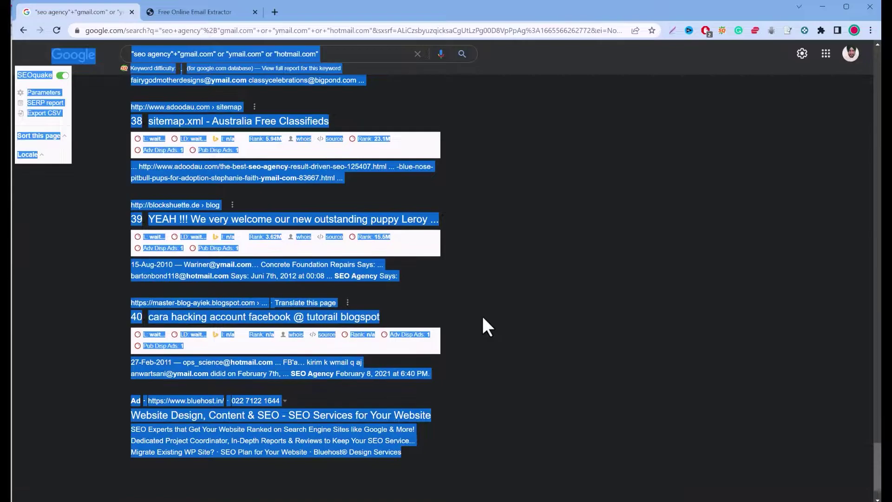
click(187, 12)
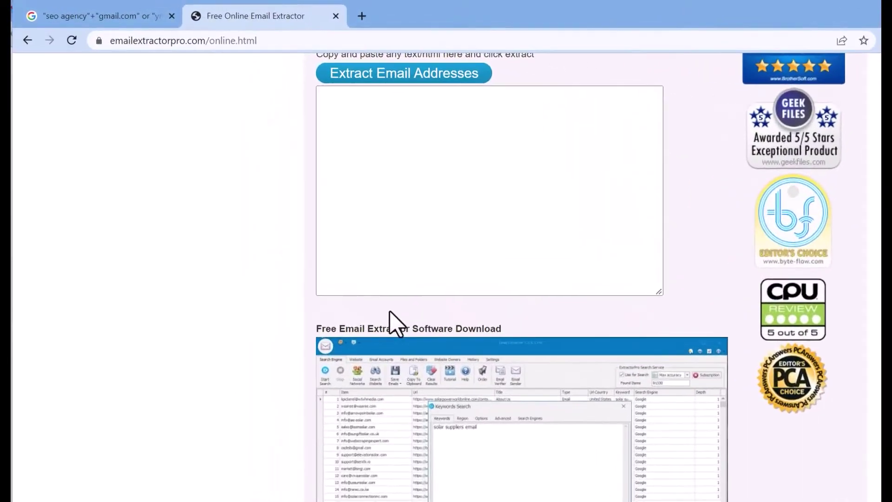
scroll(319, 277, up, 3)
scroll(339, 234, up, 2)
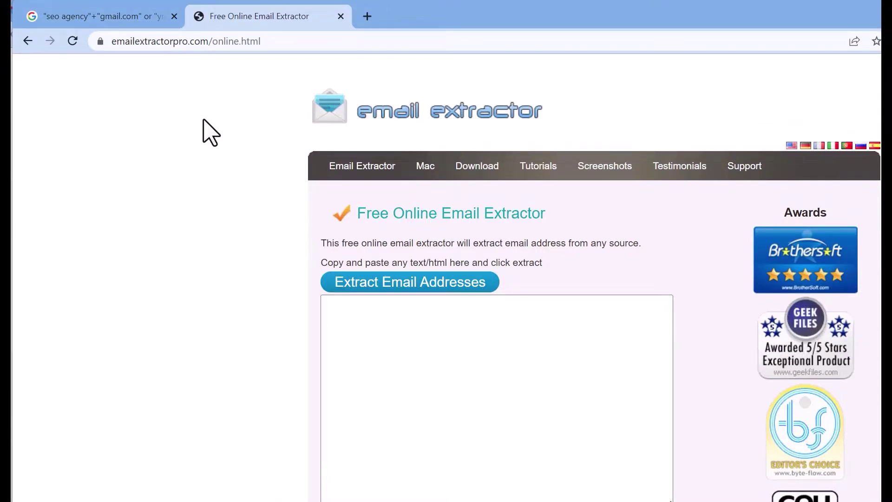
click(474, 309)
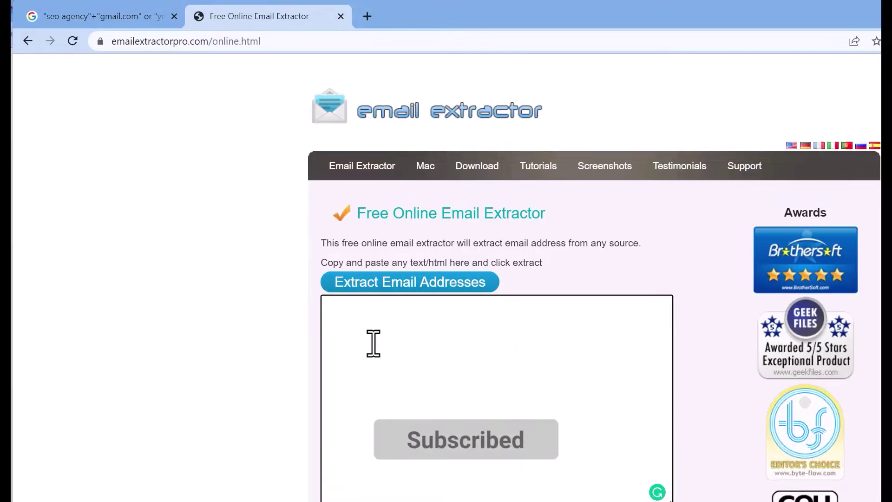
click(391, 314)
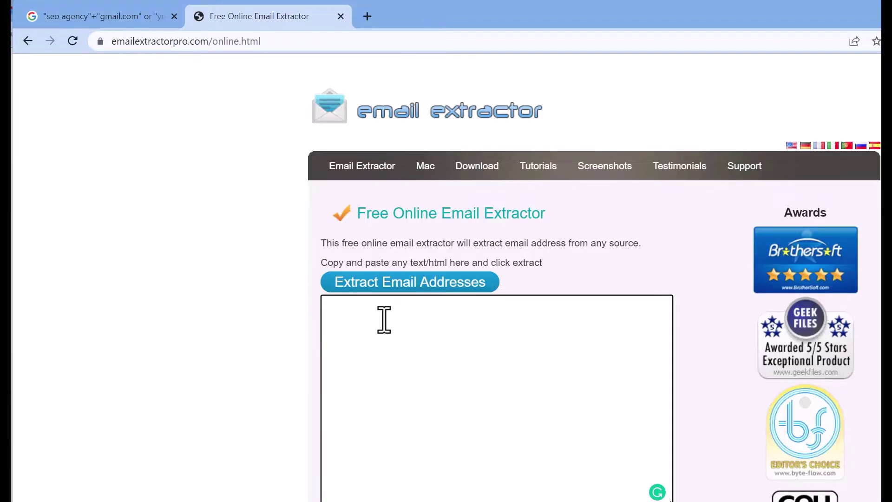
key(ctrl+v)
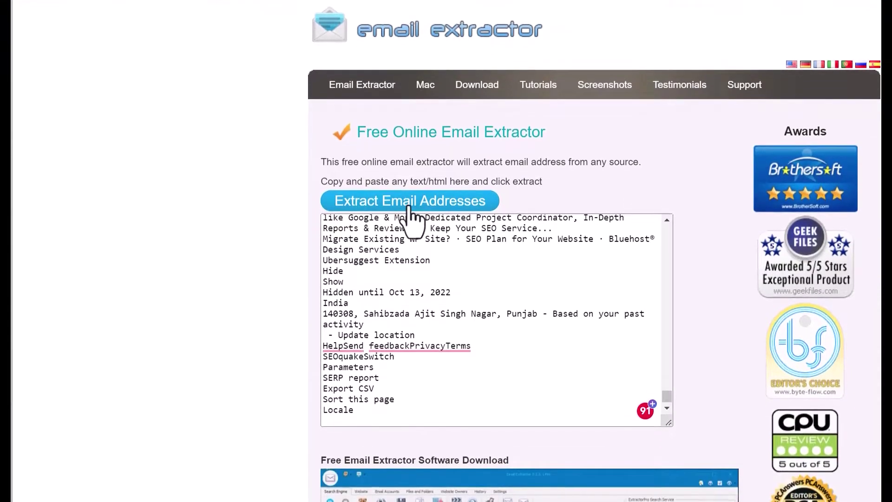
Extract the email addresses from the pasted text and scroll through the resulting list.
click(410, 282)
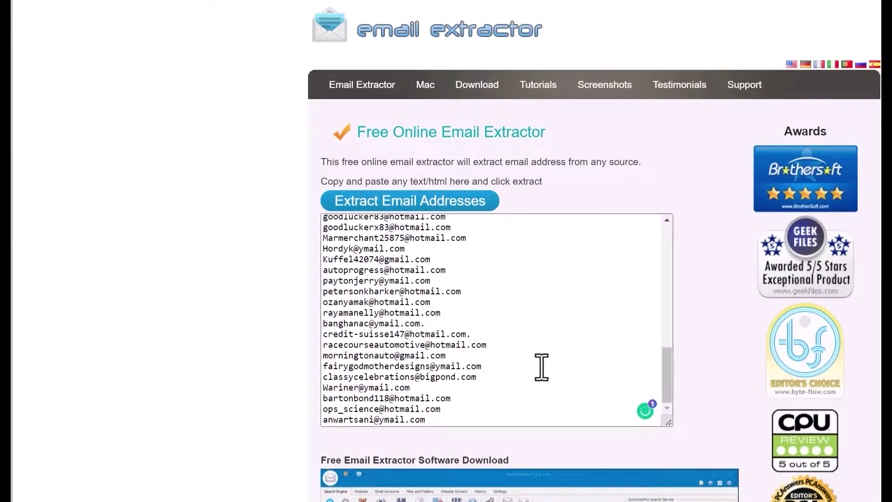
drag(666, 376, 660, 249)
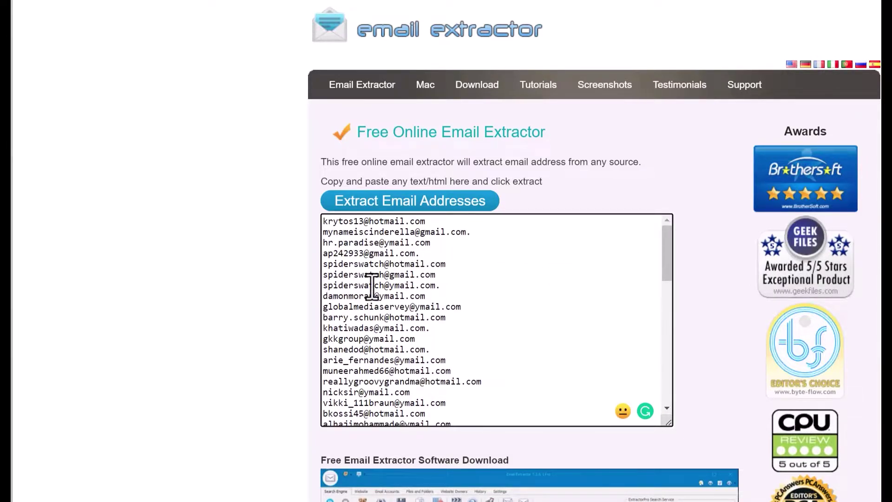
drag(668, 247, 661, 391)
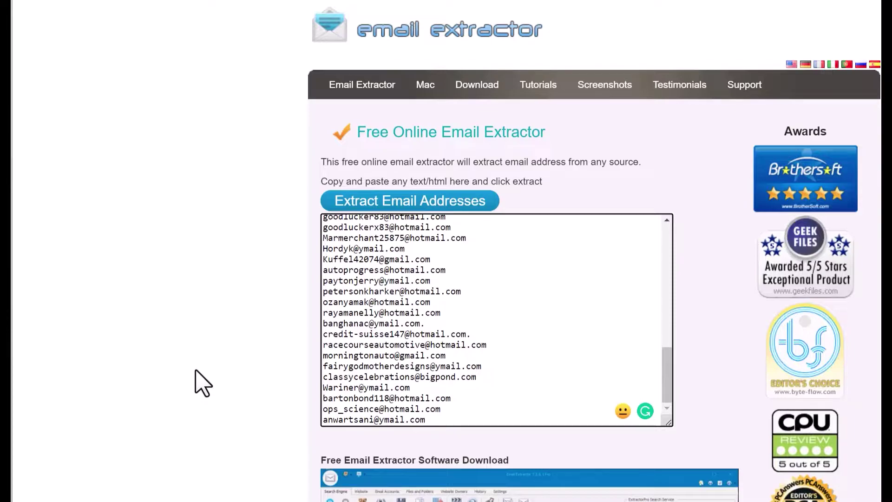
scroll(226, 321, down, 5)
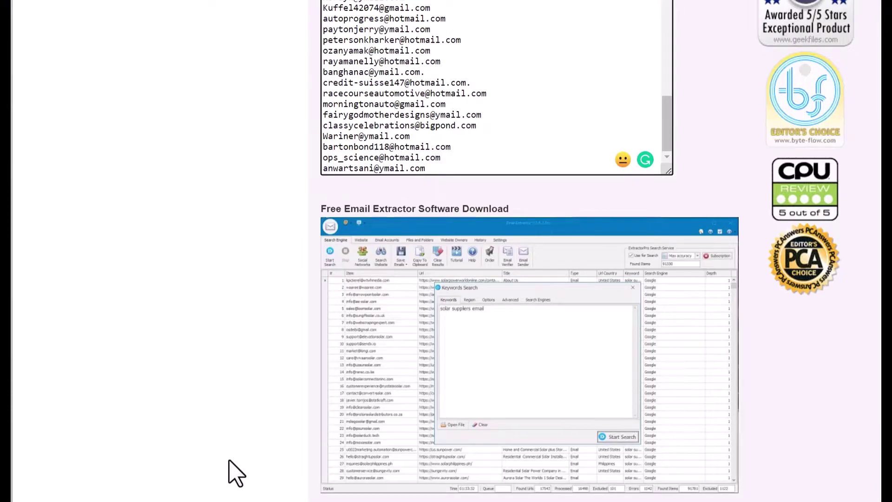
scroll(229, 472, up, 5)
Go to the email extractor's download page.
click(467, 98)
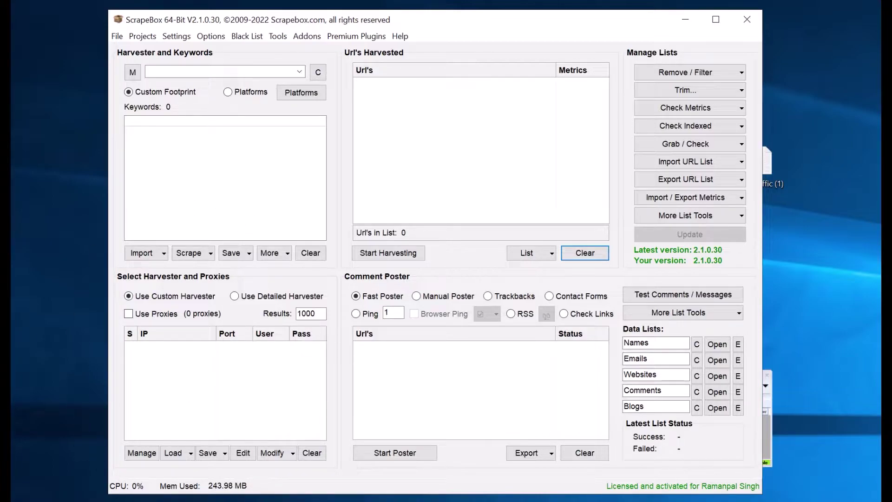
Enter seed keywords 'seo agency' and 'us seo agency', keeping Google Suggest and Google Product Search sources.
click(201, 255)
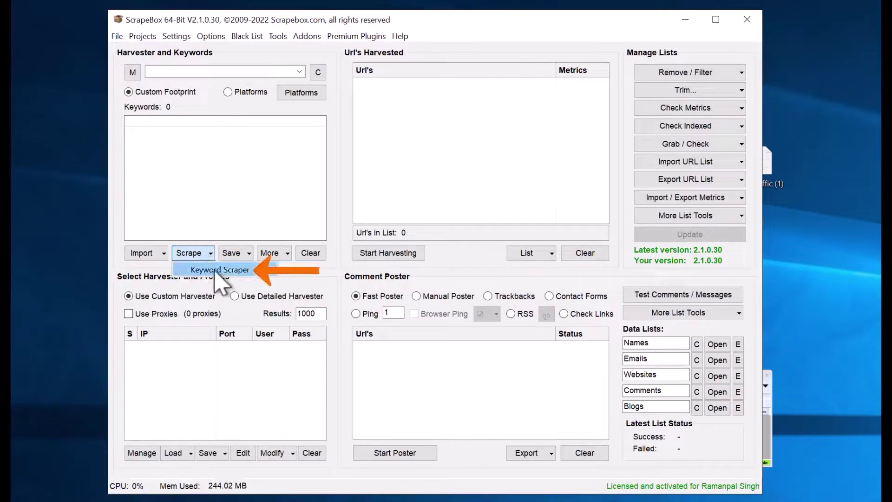
click(216, 272)
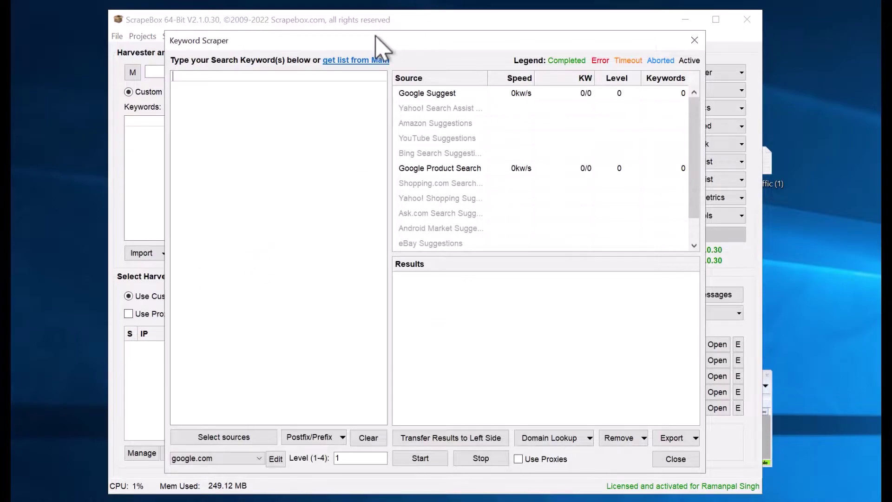
drag(377, 42, 314, 93)
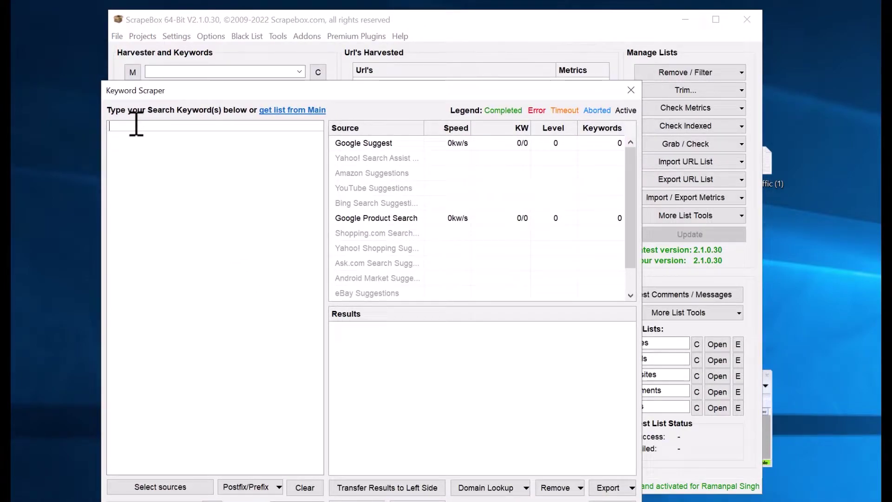
text(seo agency)
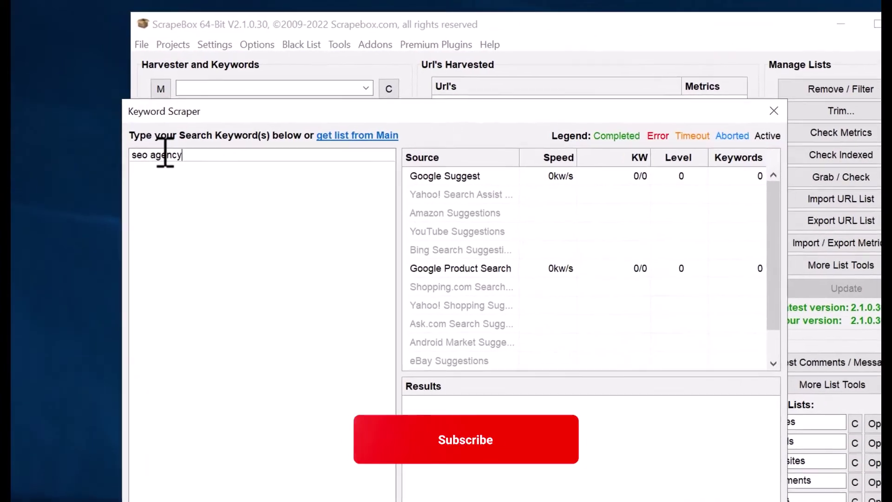
key(Return)
text(s)
key(BackSpace)
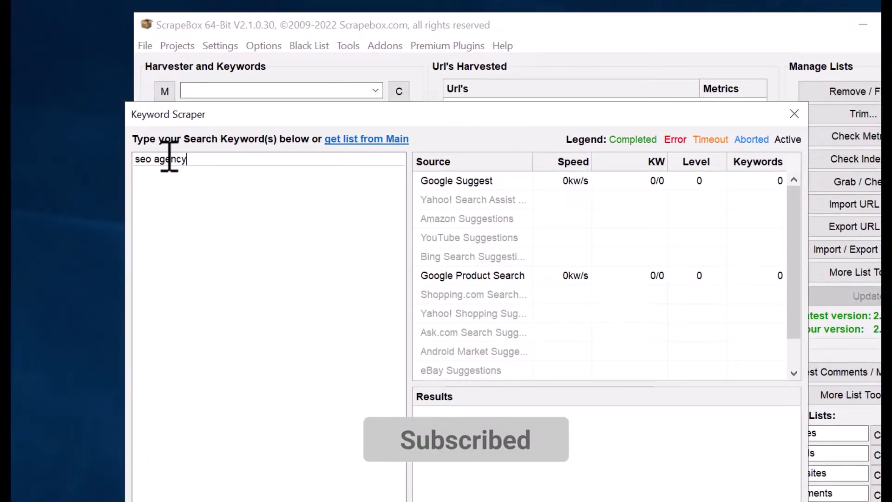
text(us seo age)
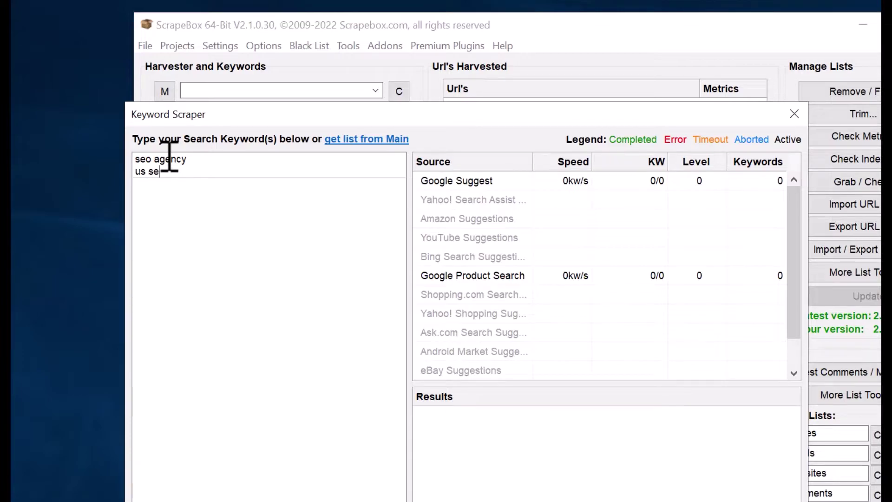
text(ncy)
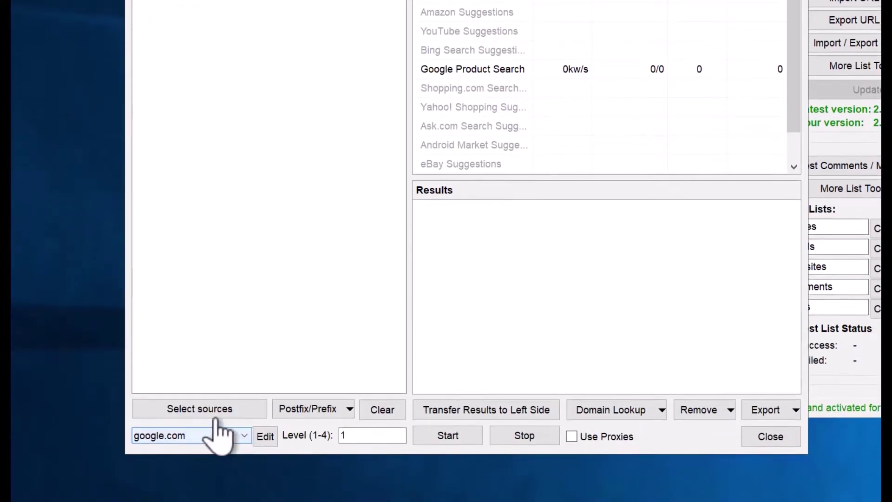
click(203, 410)
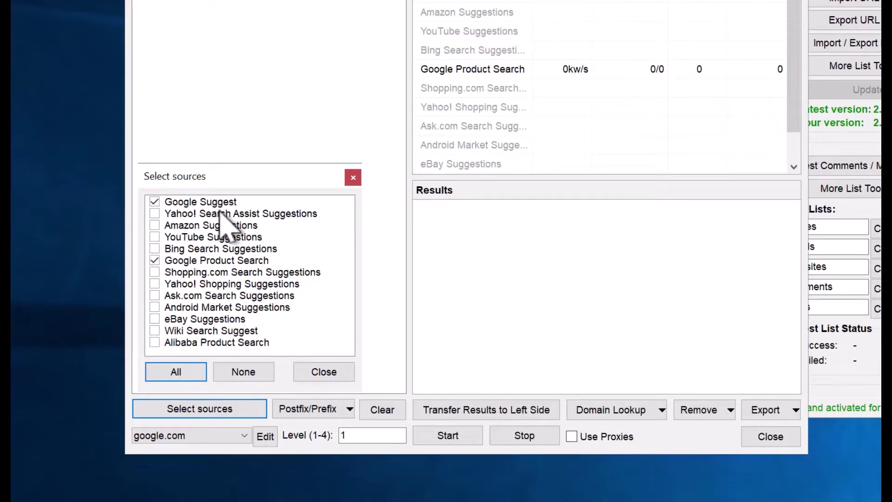
click(324, 371)
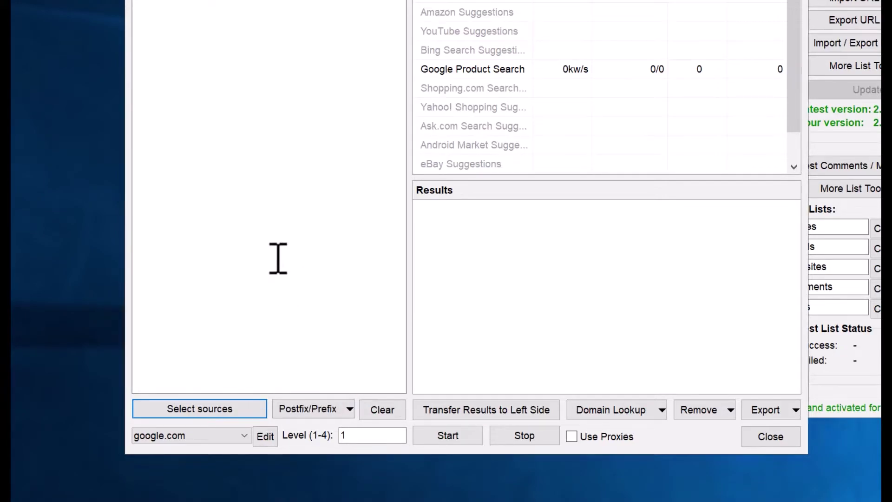
Scrape suggestions for both seeds and review the 14 unique keywords, e.g. seo agency berlin.
click(455, 439)
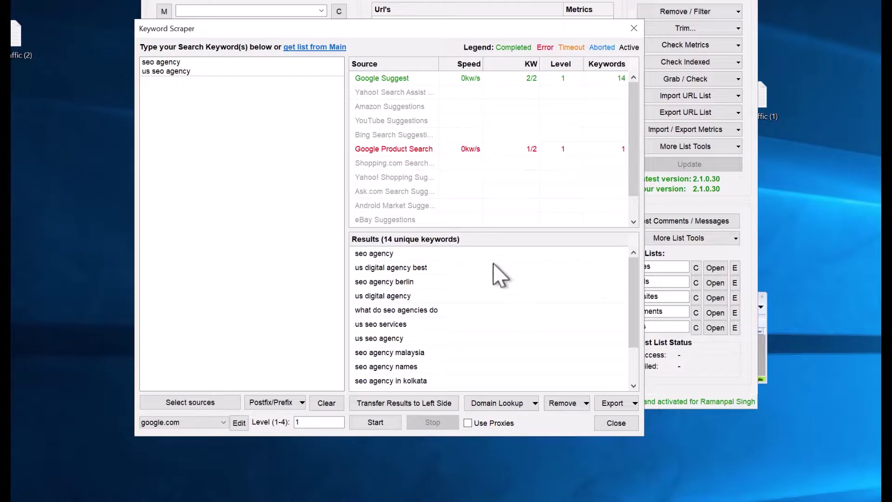
drag(629, 294, 639, 279)
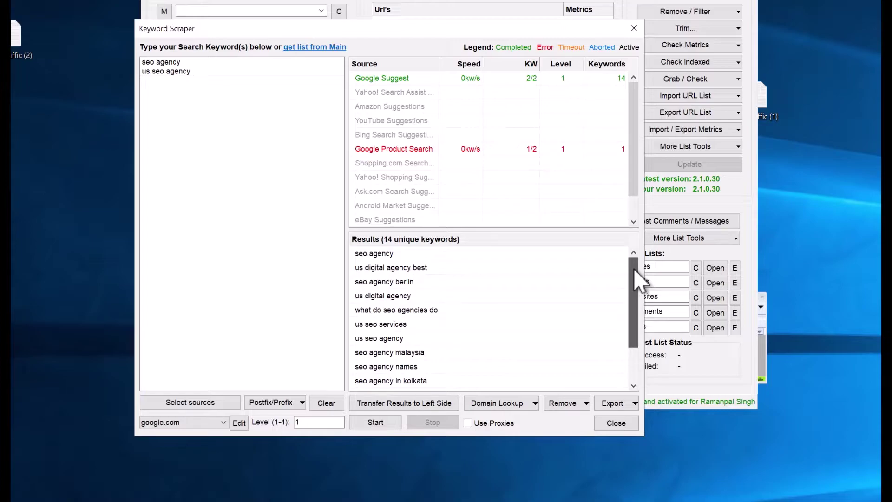
drag(639, 279, 635, 367)
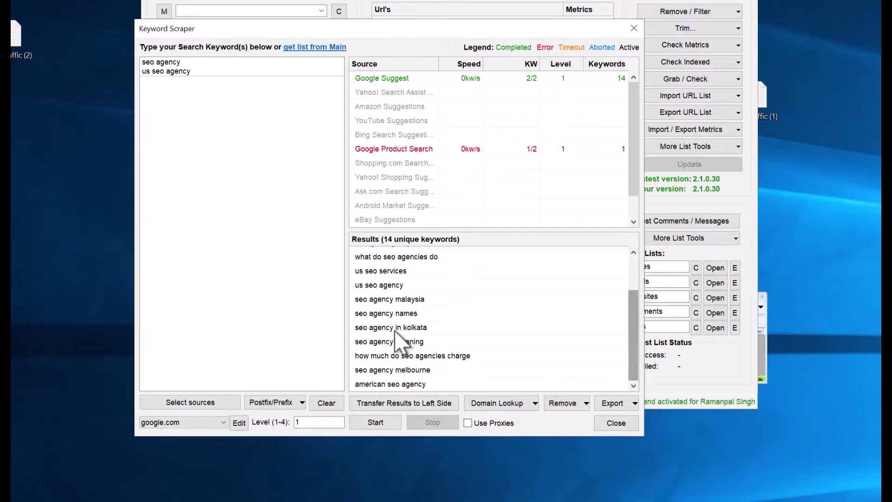
Delete 'seo agency malaysia' and filter the results to keywords containing the word SEO.
click(420, 301)
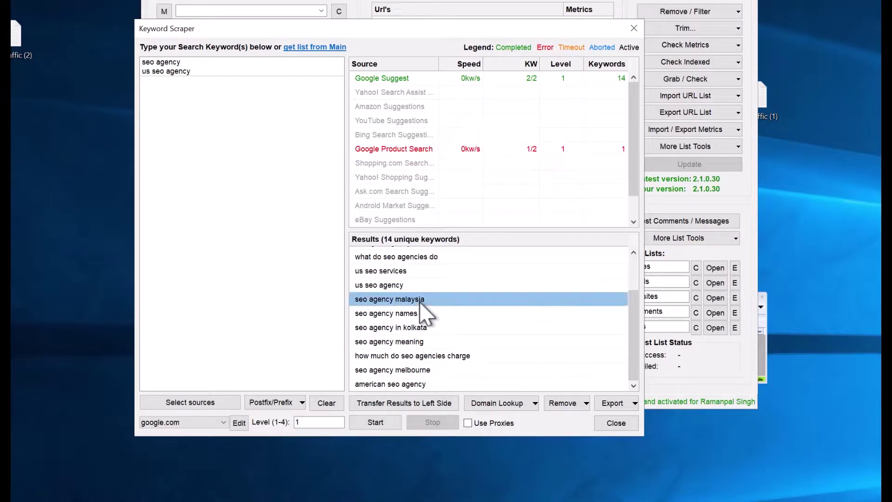
click(580, 406)
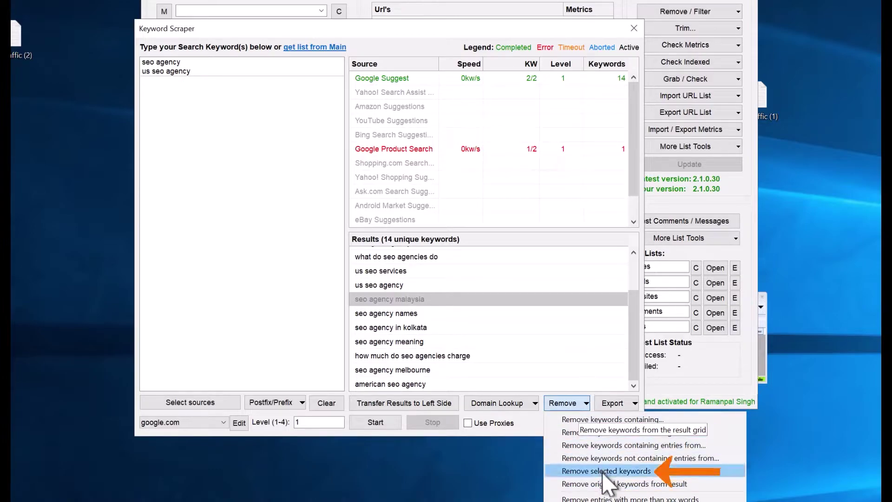
click(604, 471)
click(576, 409)
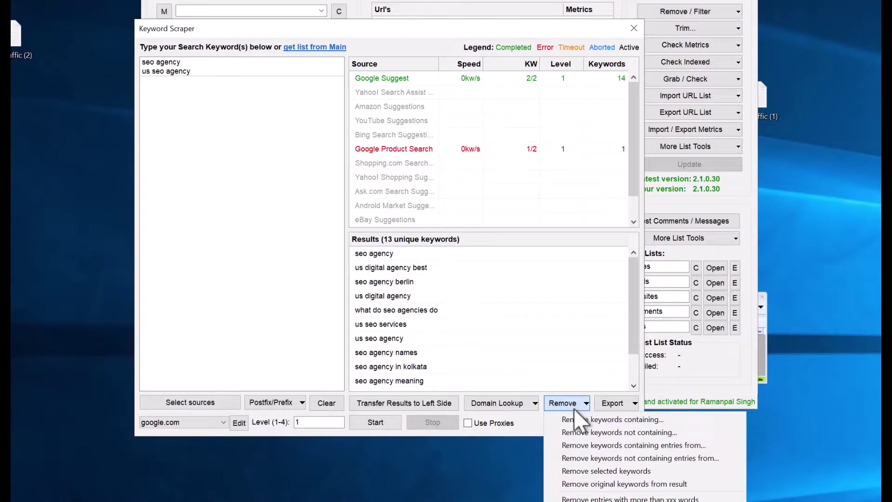
click(643, 433)
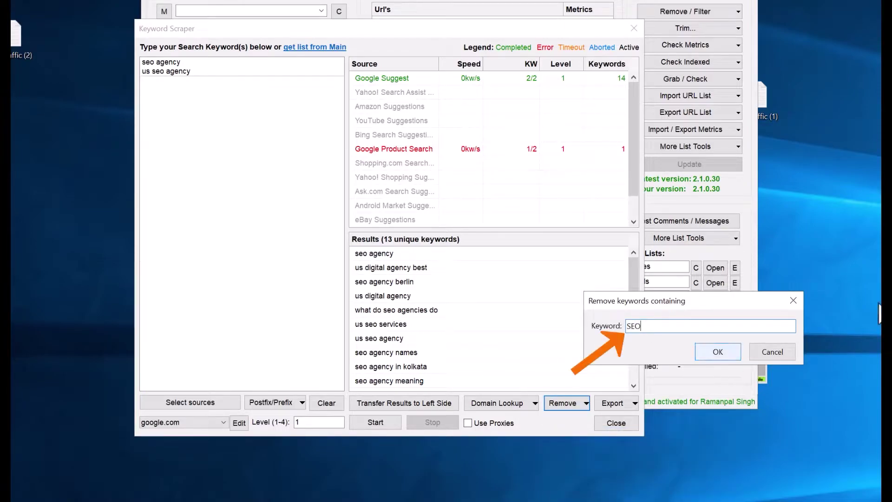
click(734, 352)
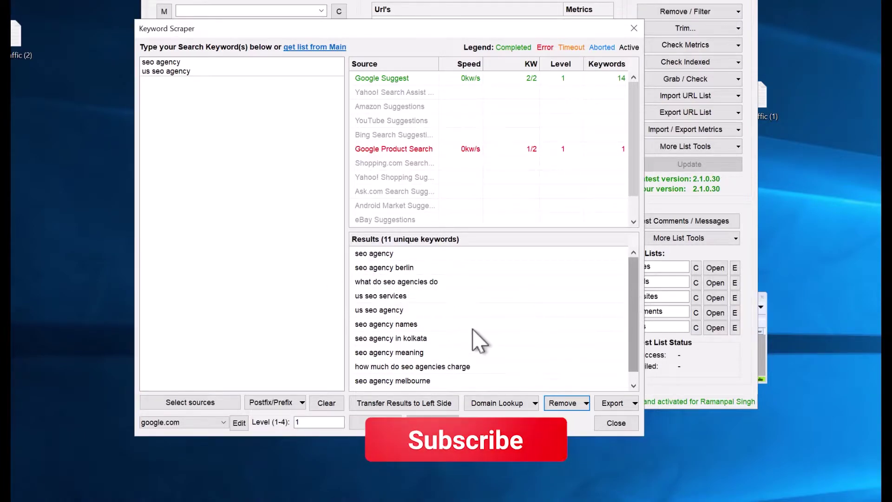
Remove 'seo agency in kolkata', 'seo agency melbourne' and 'seo agency berlin' from the keyword results.
click(398, 344)
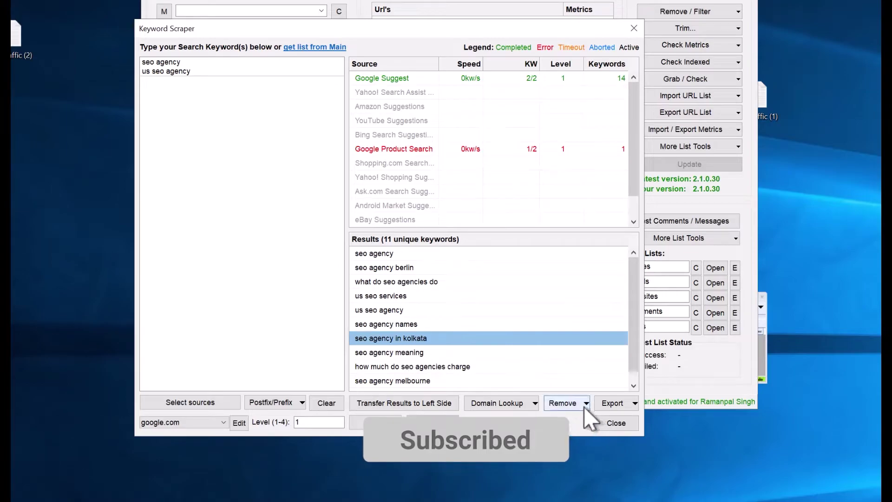
click(582, 406)
click(607, 471)
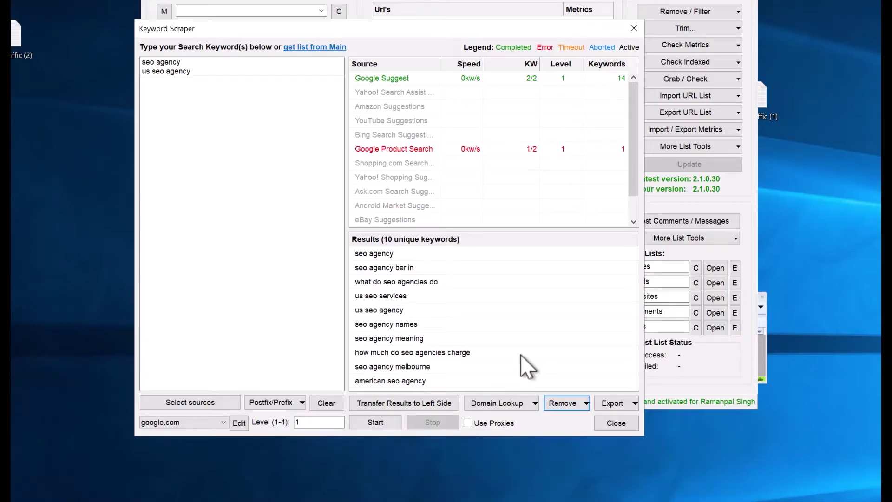
click(438, 369)
click(567, 406)
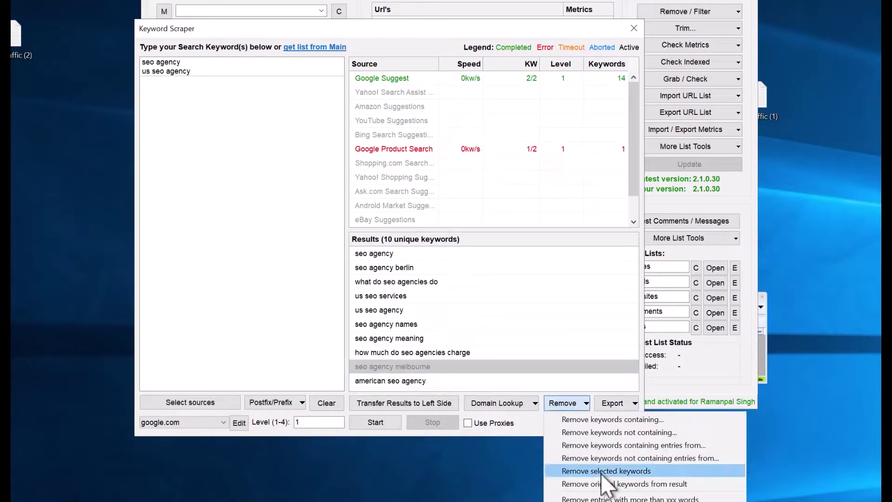
click(602, 471)
click(440, 269)
click(567, 404)
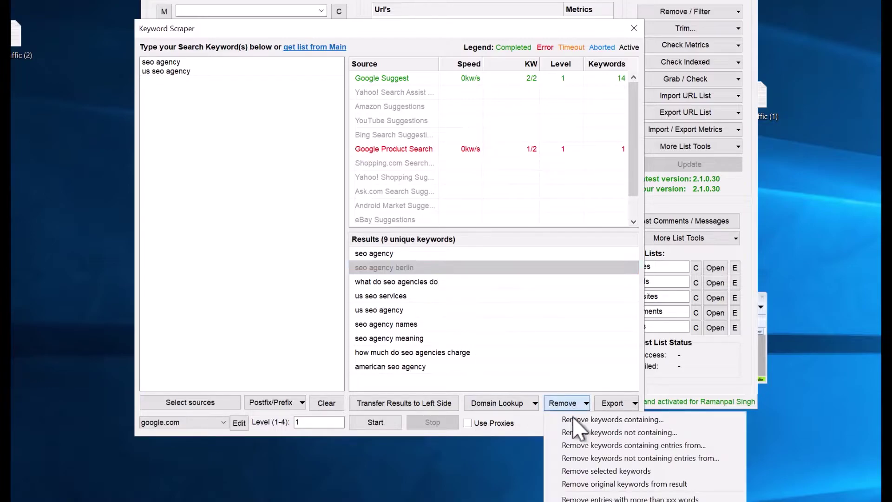
click(607, 471)
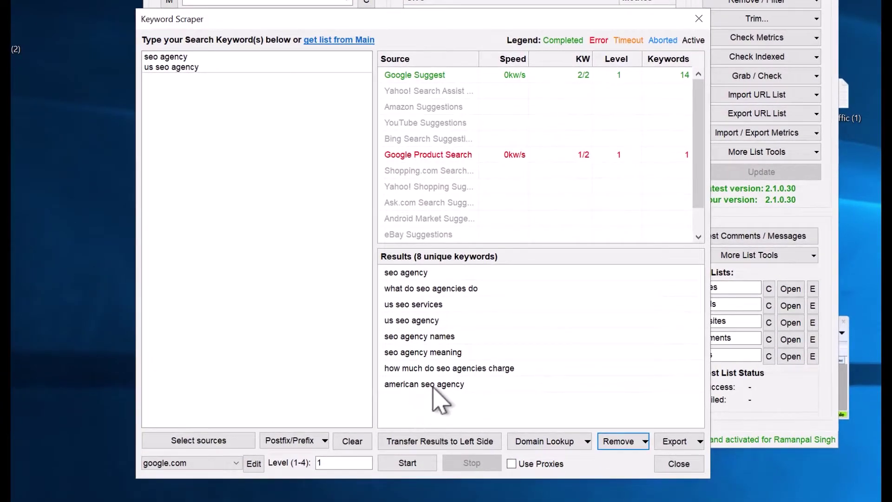
Move the eight results into the seed list and scrape suggestions, yielding 40 unique keywords.
click(432, 443)
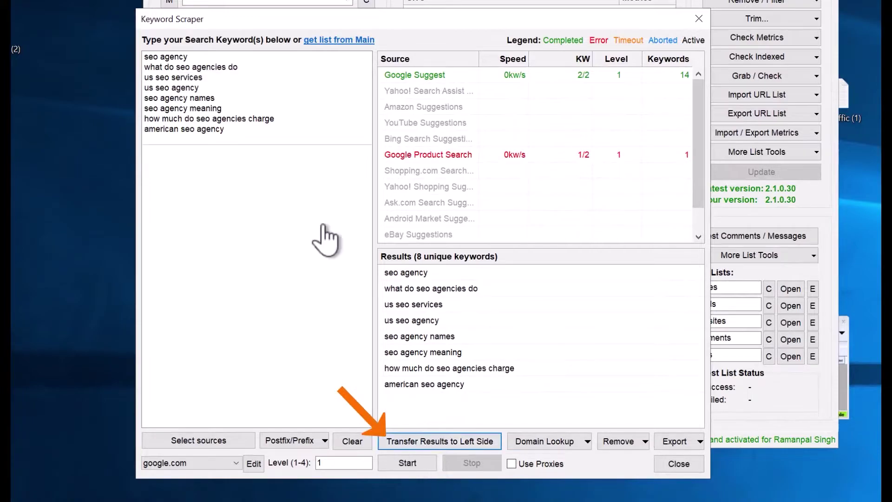
key(ctrl+a)
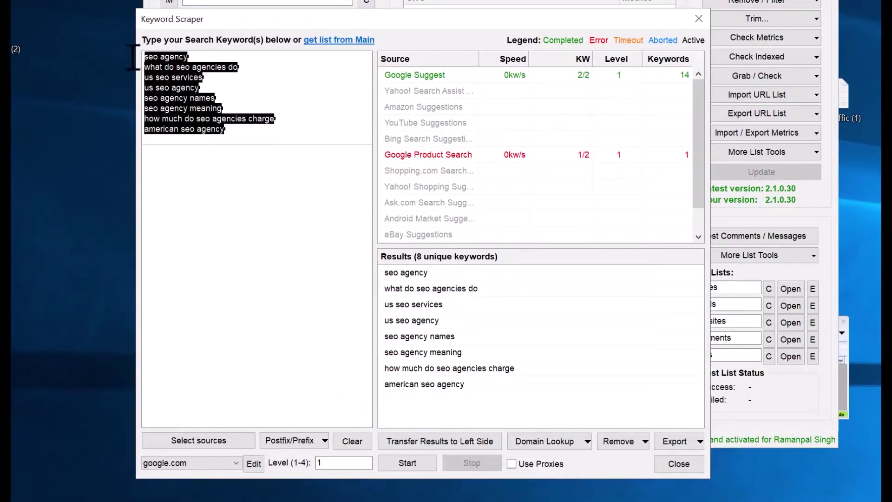
click(208, 238)
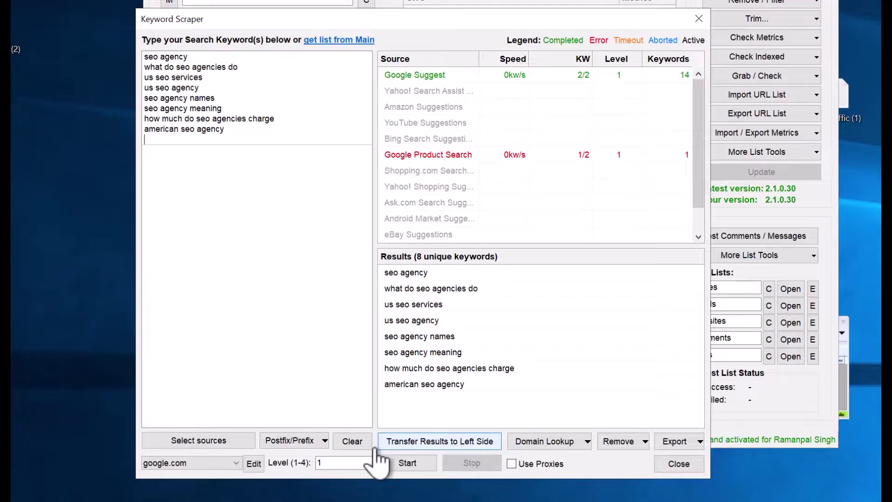
click(408, 463)
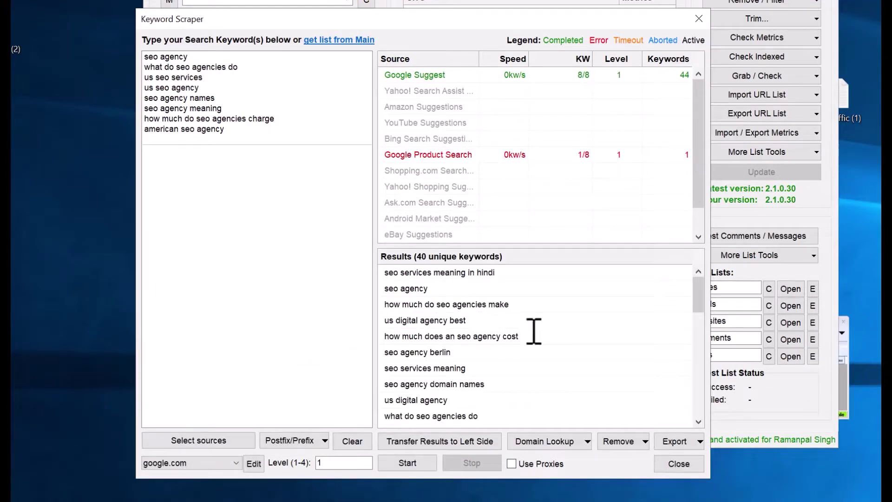
drag(697, 295, 687, 353)
scroll(681, 292, up, 10)
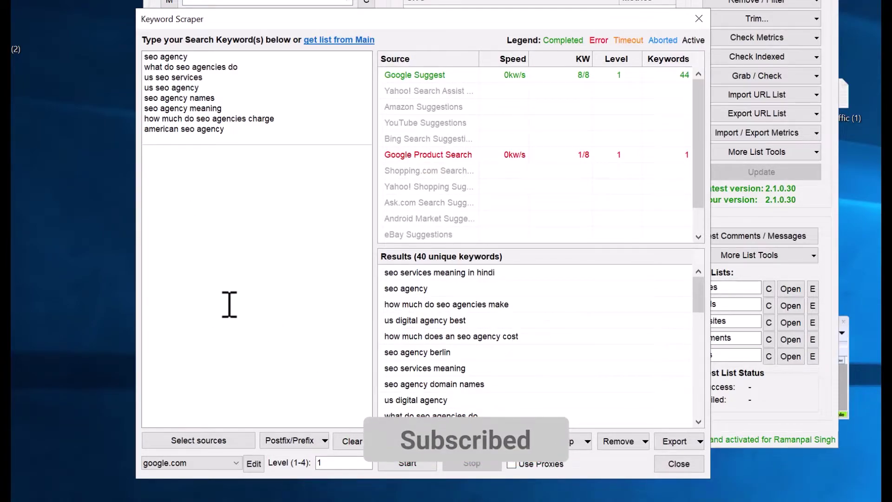
Save all 40 scraped keywords to the ScrapeBox harvester list and close the Keyword Scraper.
click(700, 442)
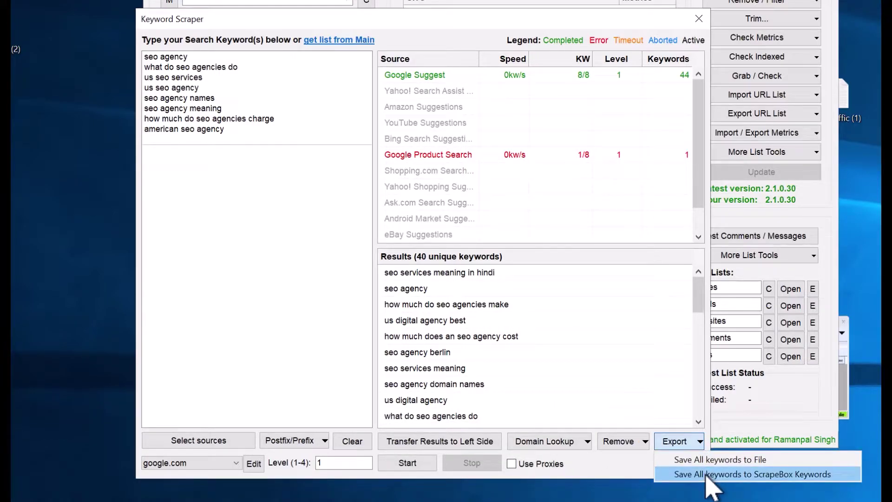
click(757, 475)
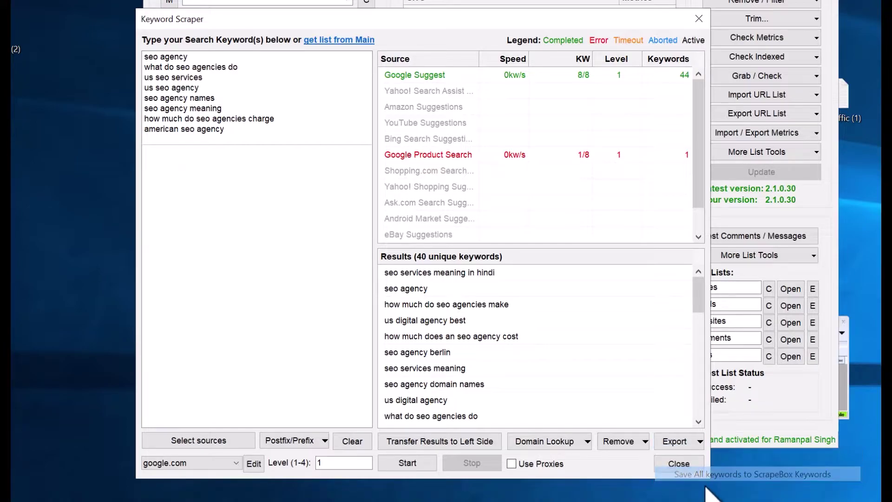
click(681, 465)
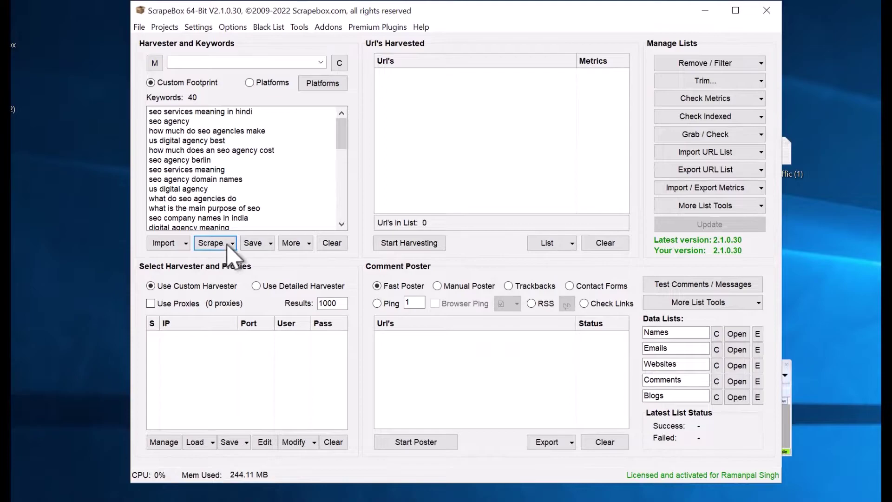
click(324, 192)
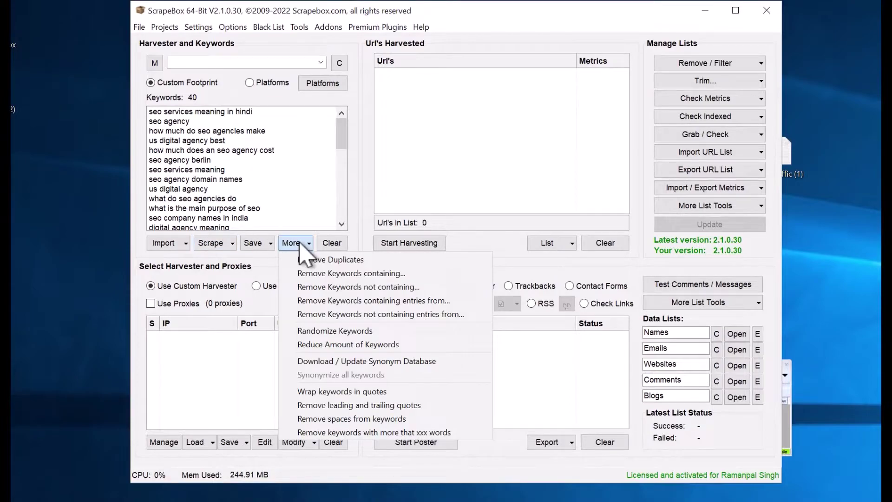
Run Remove Duplicates on the 40-keyword harvester list.
click(314, 264)
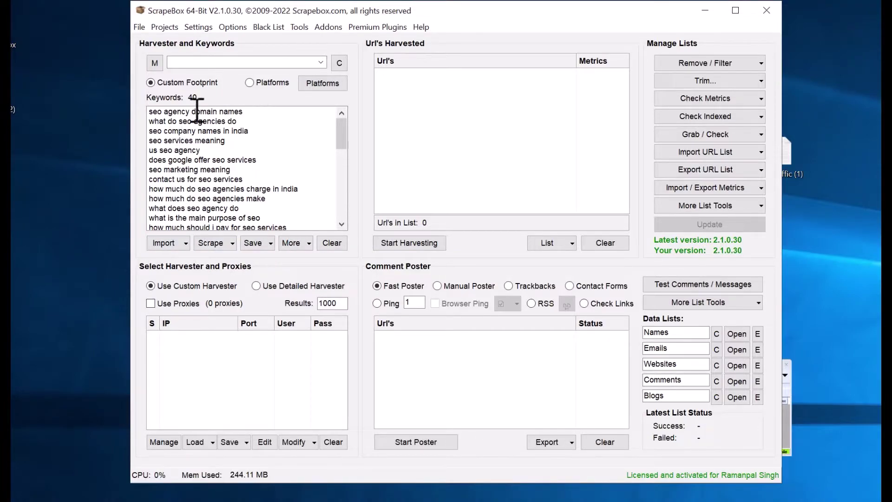
click(307, 249)
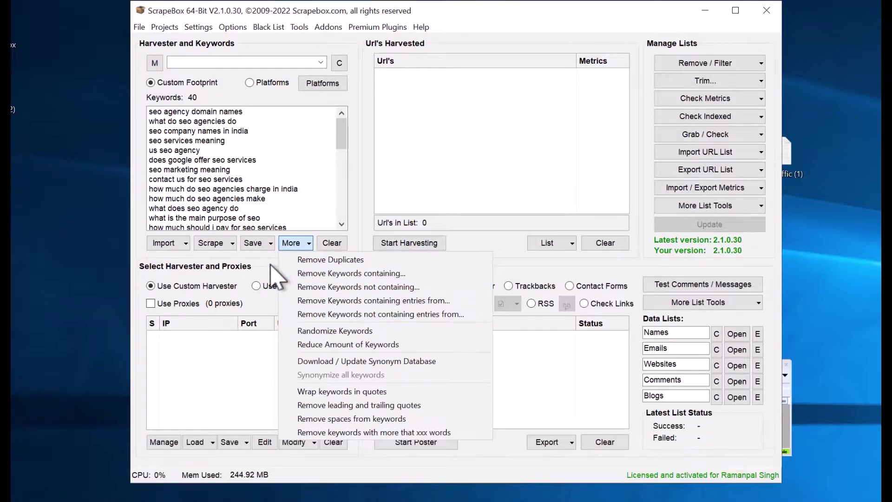
click(275, 279)
drag(342, 135, 395, 246)
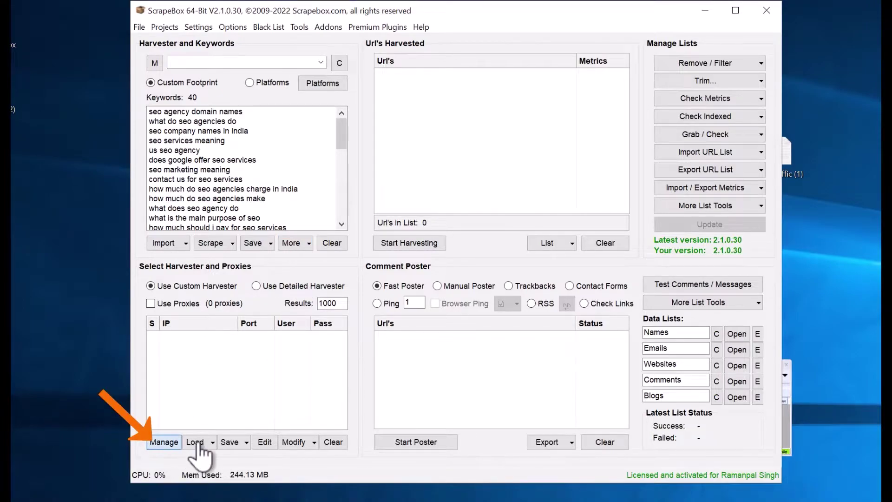
Run a proxyless Google harvest of the 40 keywords, which returns 0 URLs.
click(167, 444)
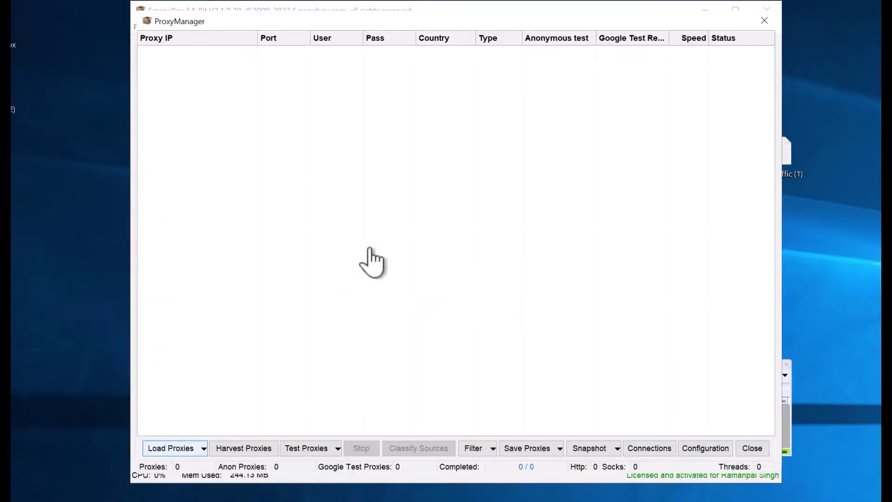
click(765, 20)
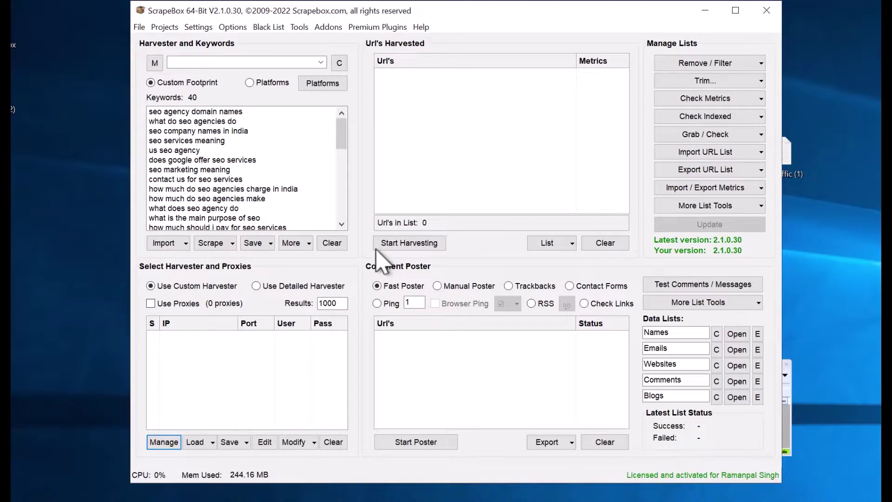
click(421, 244)
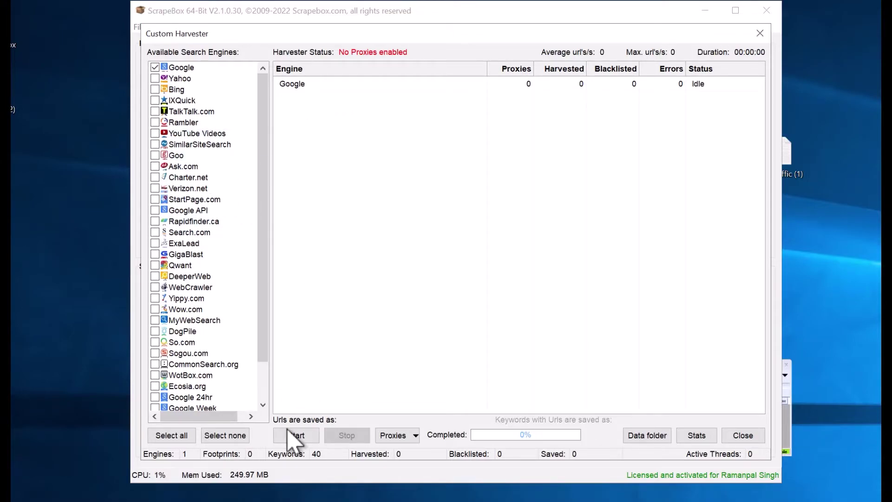
click(307, 440)
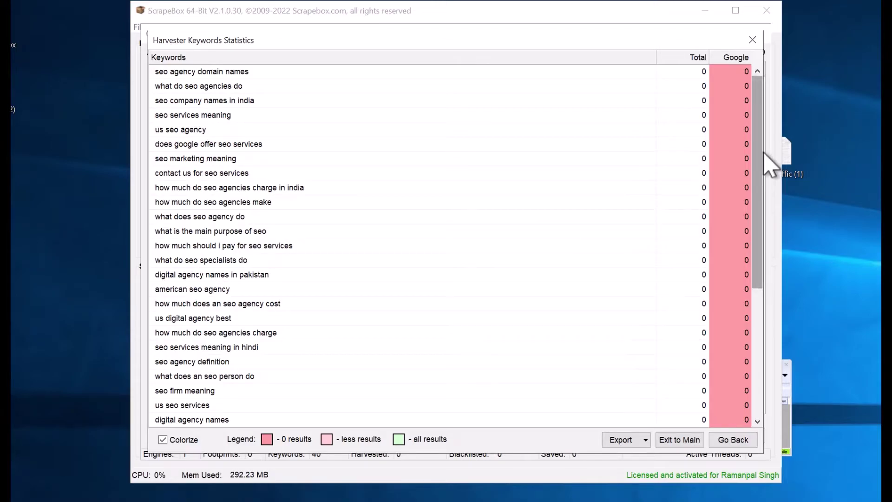
click(753, 40)
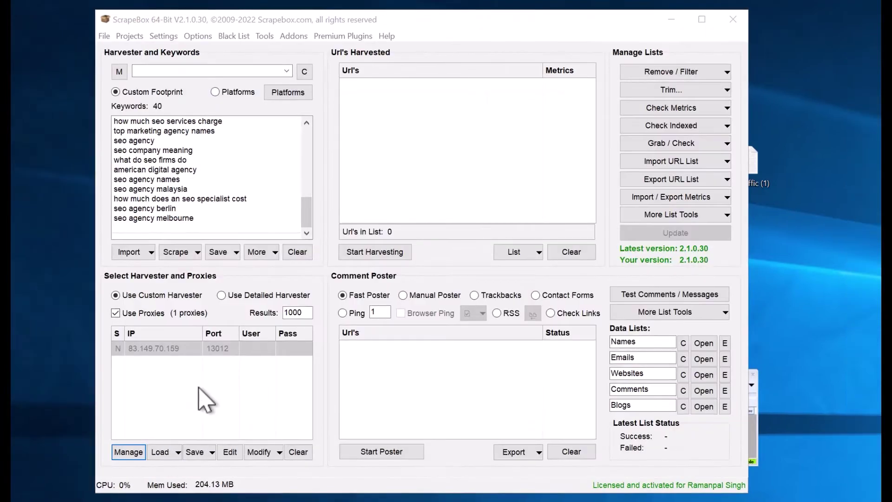
Test proxy 83.149.70.159:13012 with Test all Proxies, then close ProxyManager.
click(138, 459)
click(332, 65)
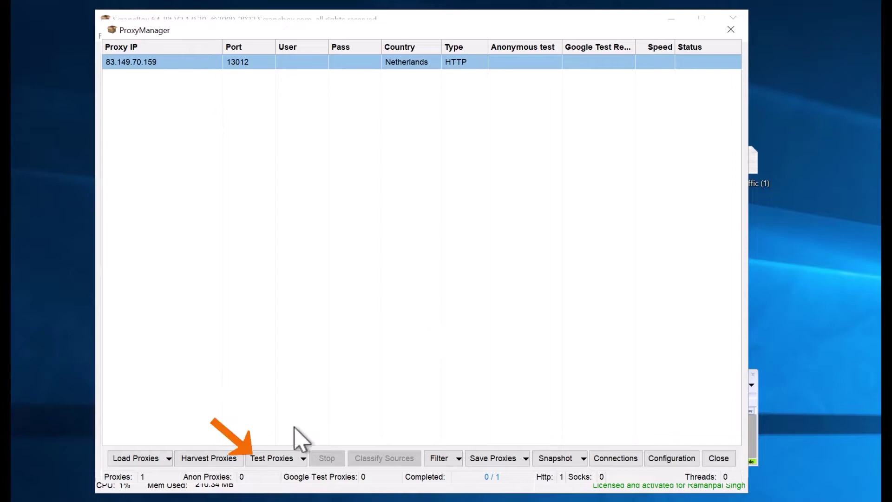
click(274, 459)
click(289, 476)
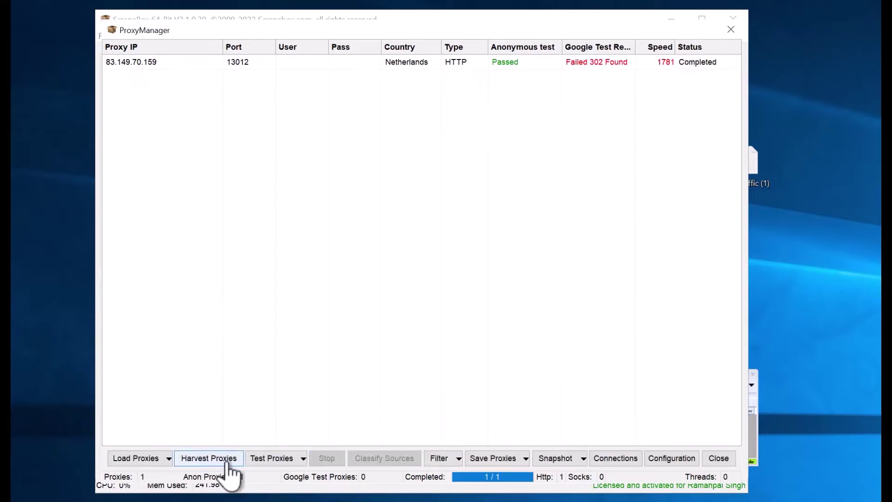
click(525, 65)
click(719, 458)
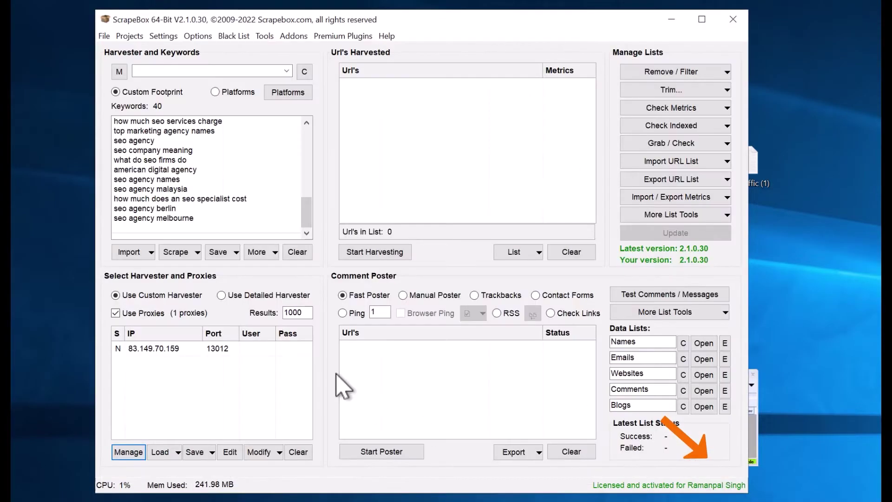
Harvest Google URLs for the 40 keywords using the loaded server proxy, collecting 527 URLs.
click(375, 254)
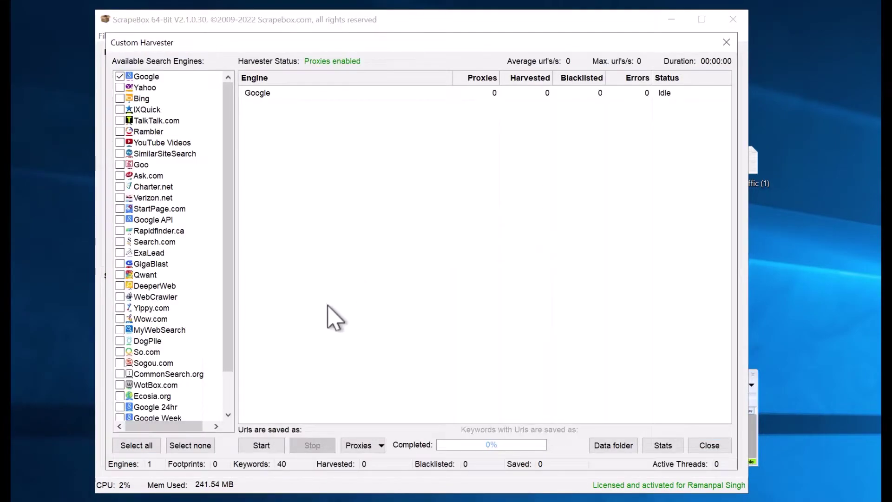
click(372, 454)
click(396, 466)
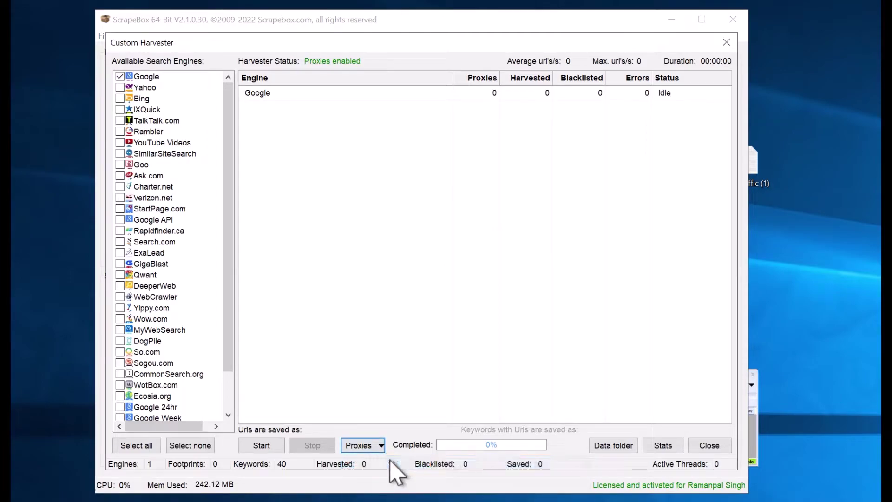
click(274, 449)
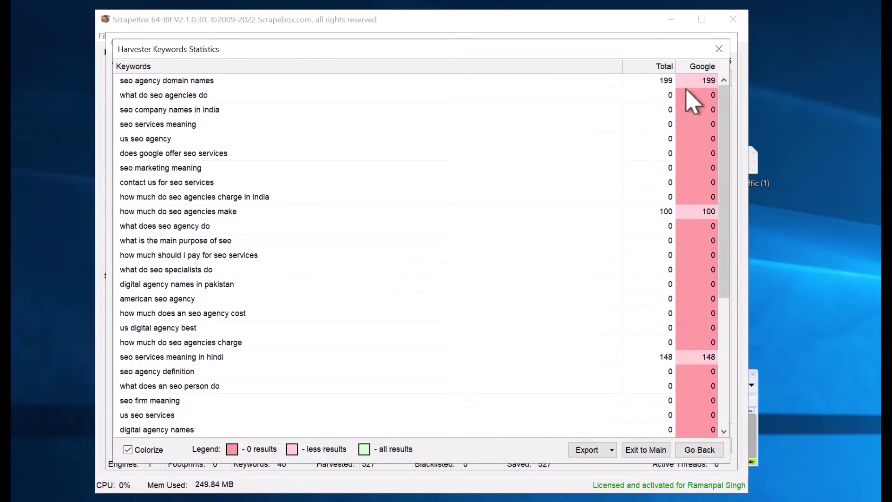
click(697, 451)
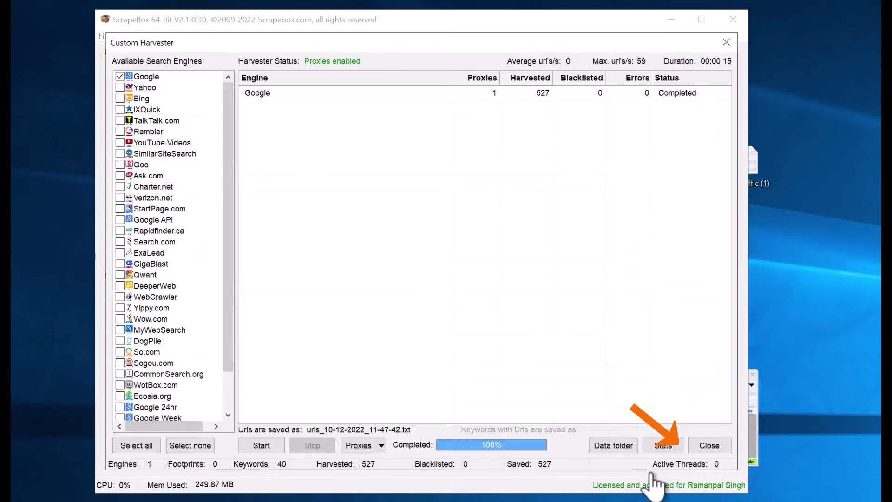
click(710, 446)
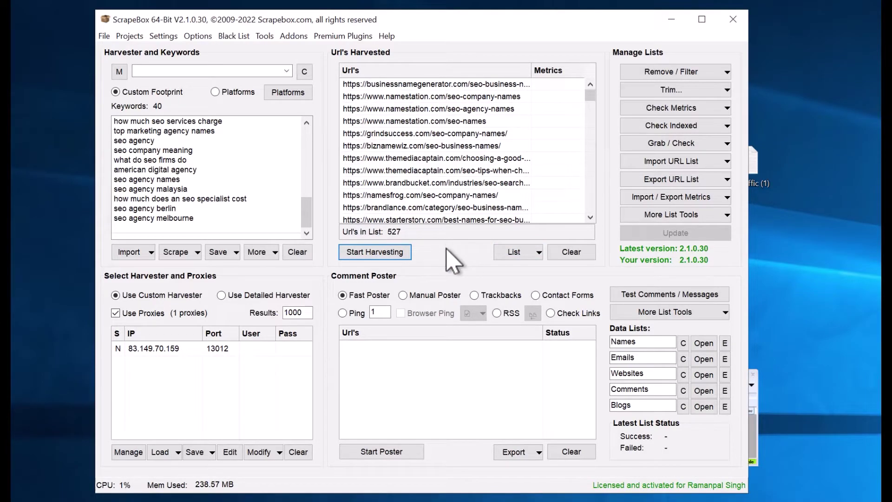
Remove duplicate URLs, trimming the harvested list from 527 to 520.
click(690, 74)
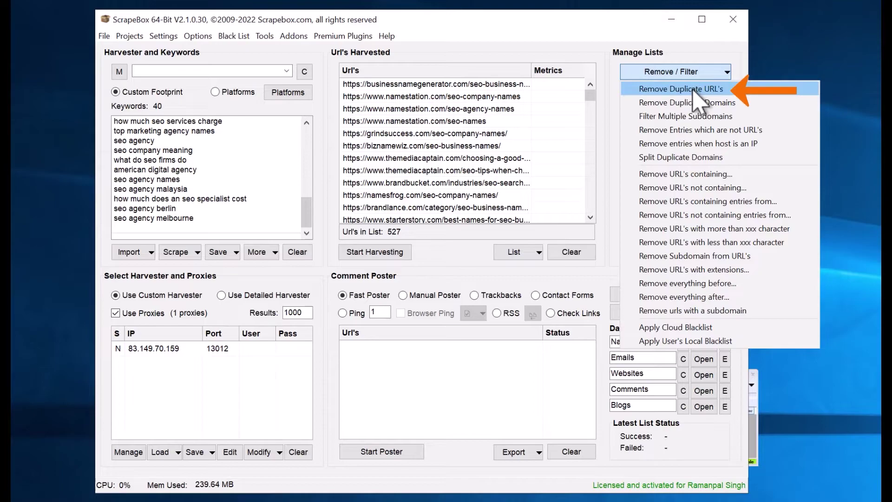
click(697, 88)
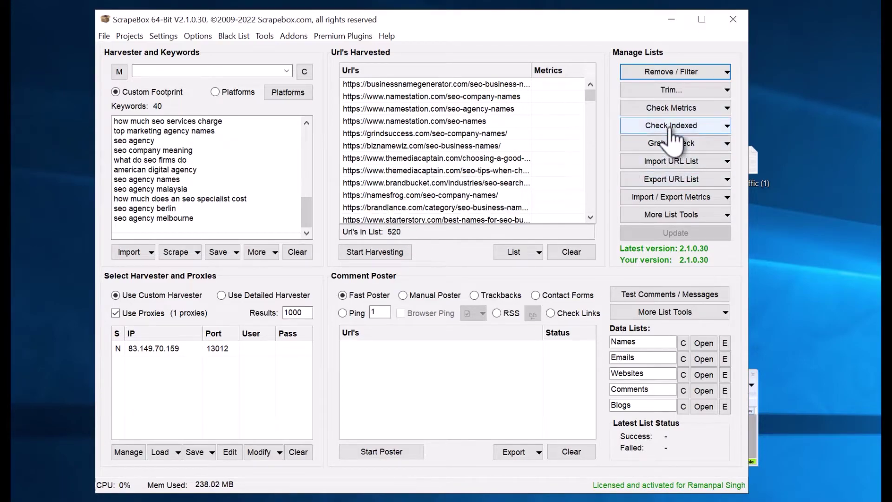
click(682, 144)
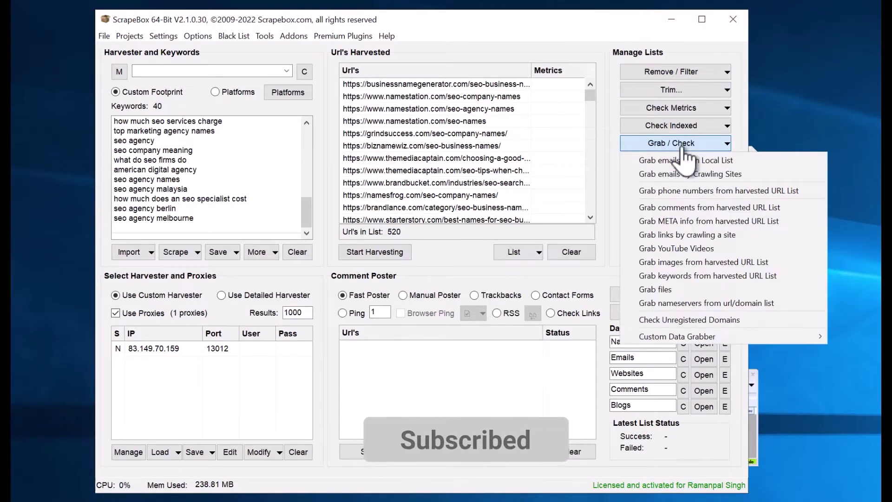
Crawl the 520 harvested URLs for emails with no delay, saving 5 emails to 10-12-2022_11-50-26.txt.
click(711, 176)
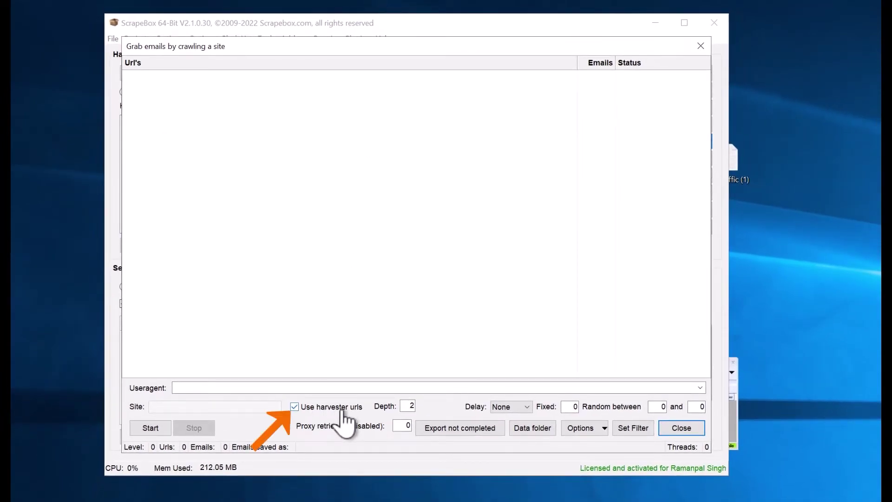
drag(434, 47, 354, 93)
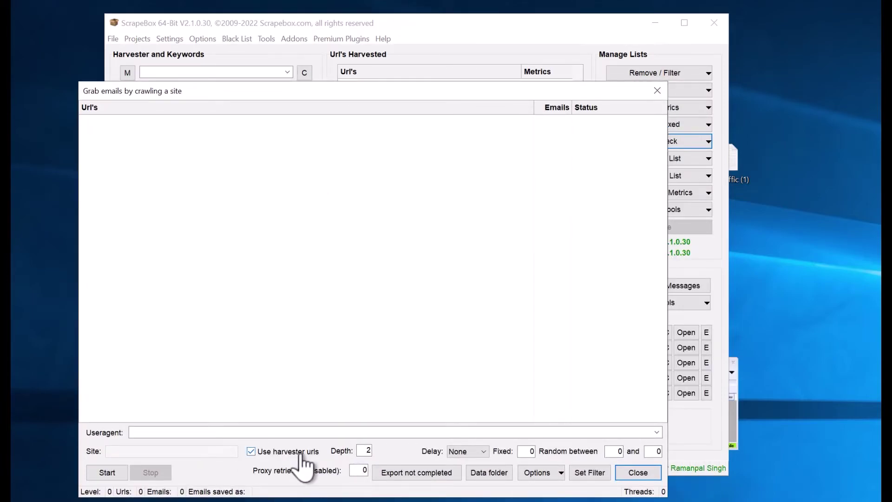
click(551, 478)
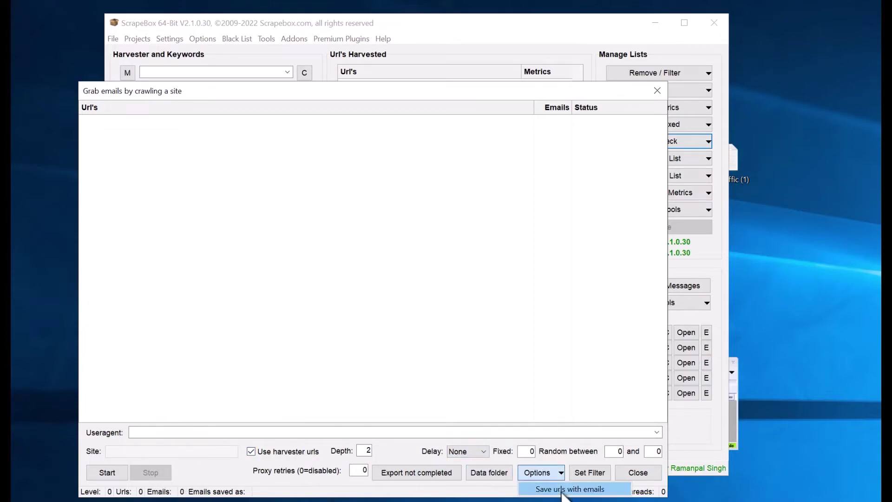
click(395, 494)
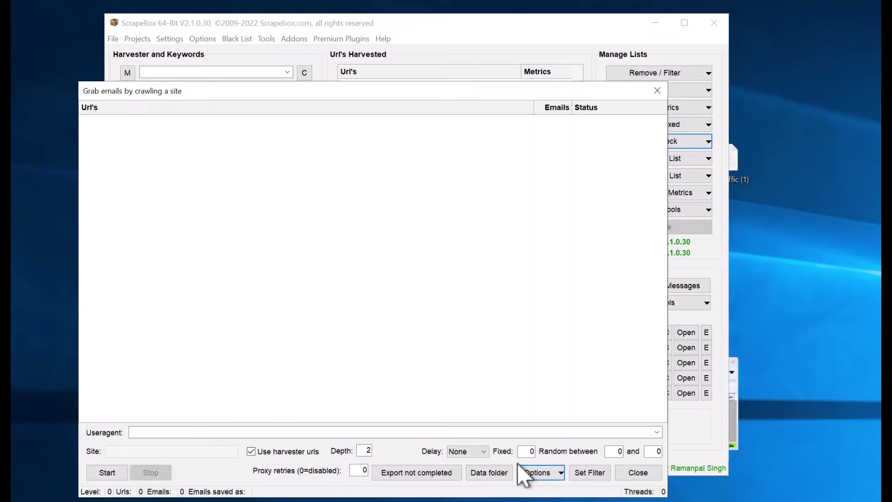
click(458, 453)
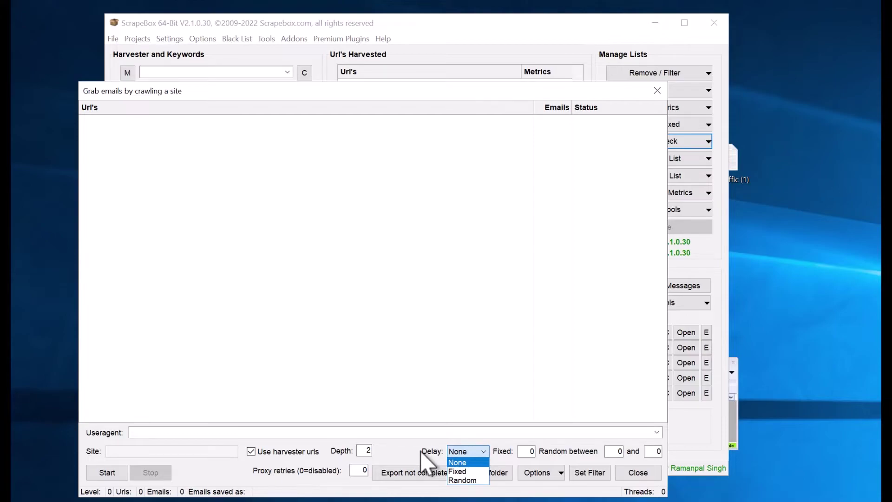
click(426, 464)
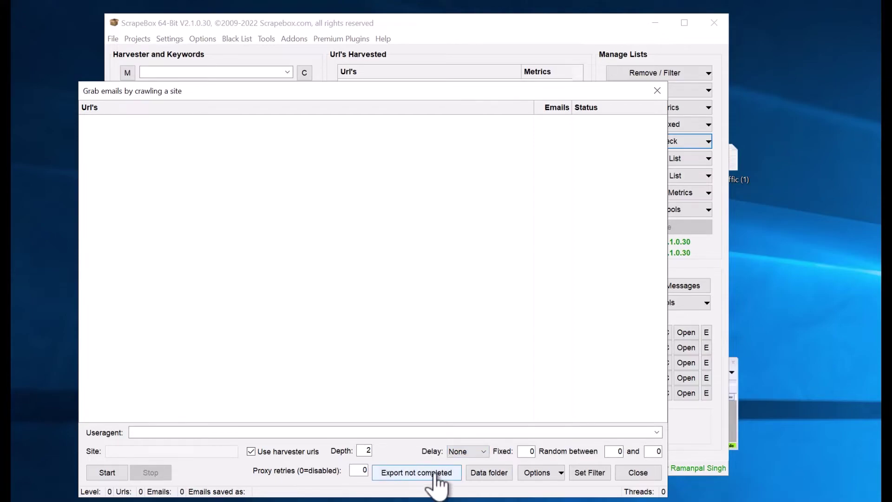
click(108, 473)
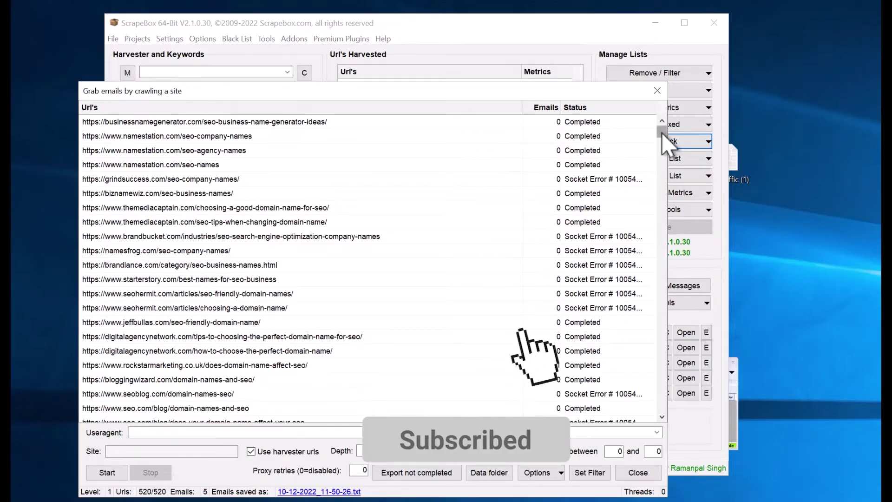
Set Proxy retries to 1 and restart the email crawl.
scroll(664, 139, down, 2)
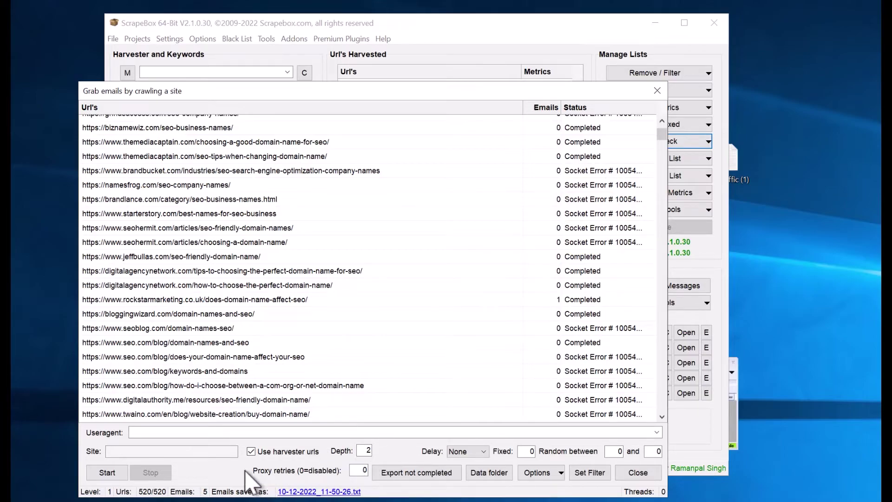
double_click(371, 472)
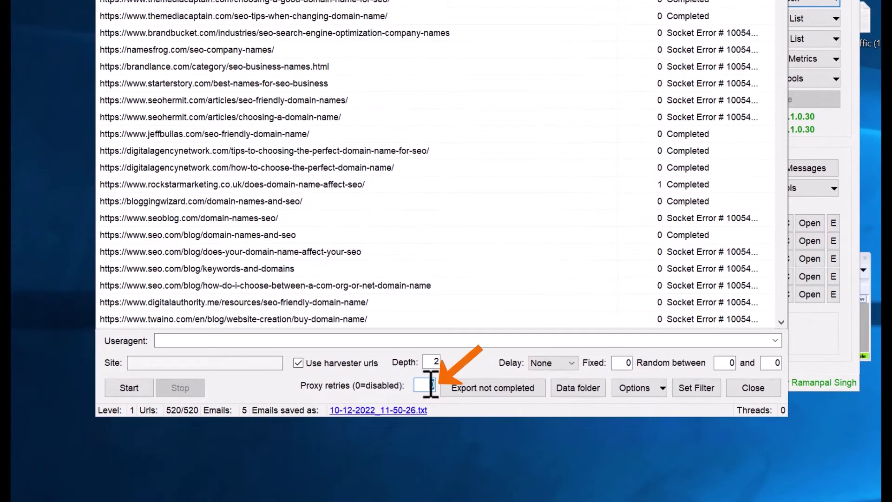
text(1)
click(136, 388)
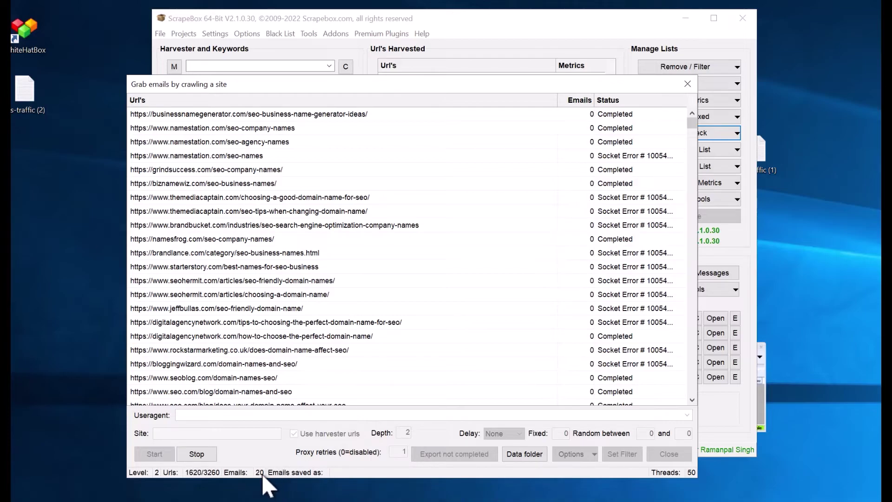
Stop the email crawl at 1741 of 3260 URLs, with 20 emails saved to 10-12-2022_11-52-33.txt.
click(196, 455)
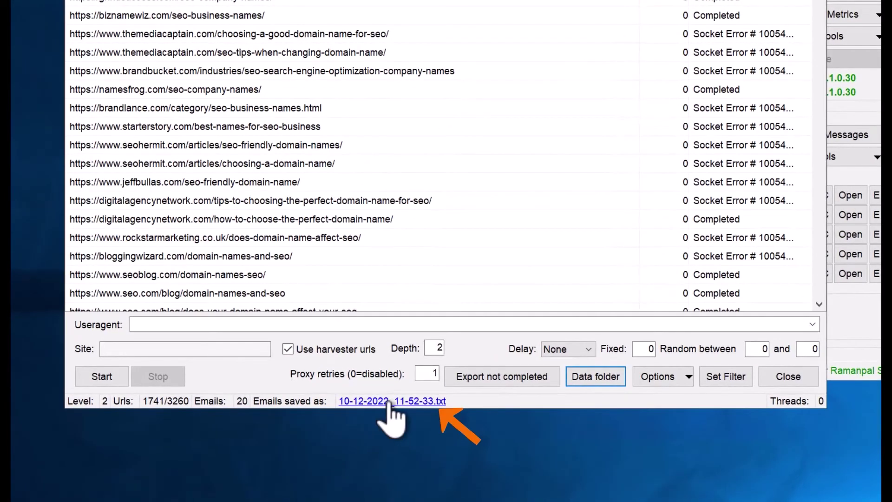
Open 10-12-2022_11-52-33.txt, select all the grabbed email addresses, and close it.
click(391, 403)
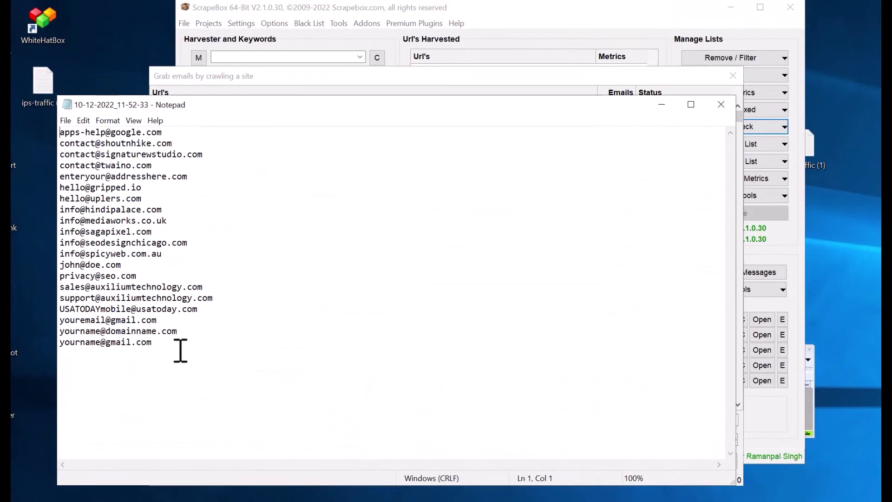
drag(180, 351, 55, 125)
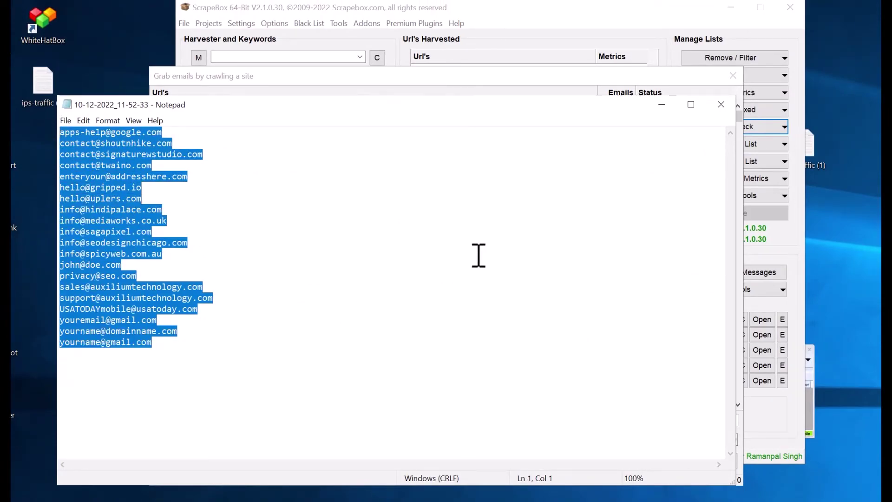
click(720, 104)
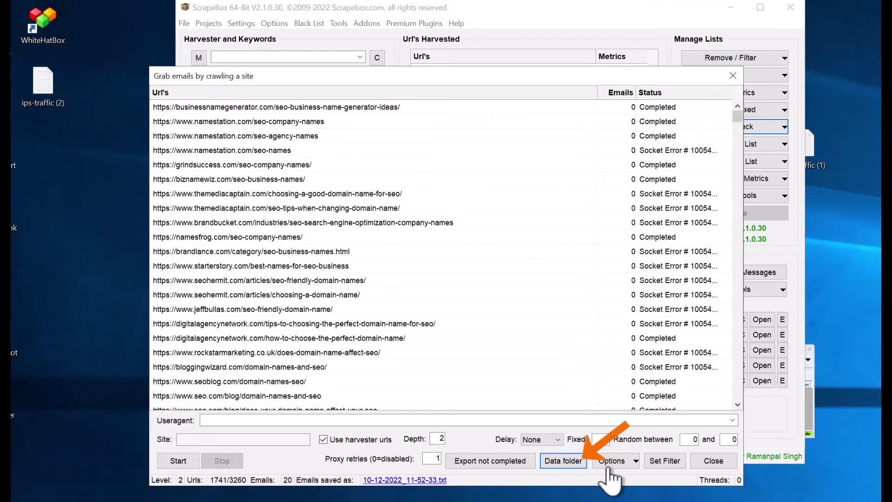
In the Grabbed Emails folder, review the 11-50-26 and 10-21-32 email files, then close them.
click(550, 465)
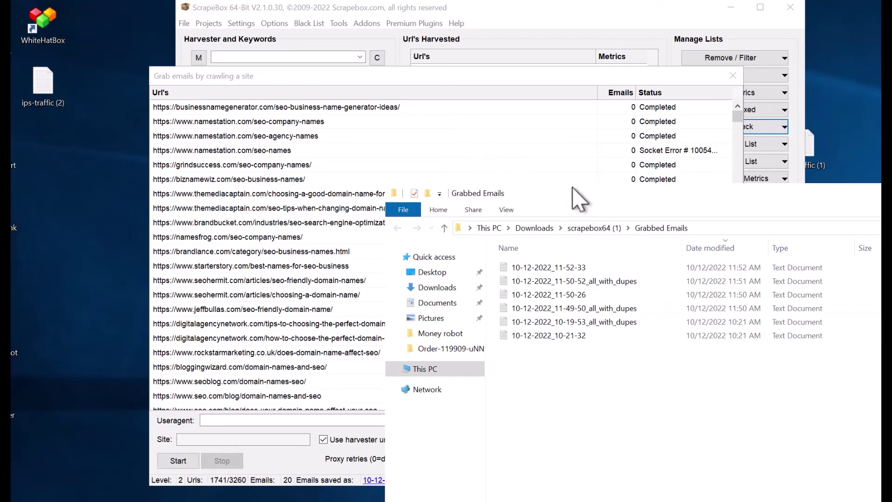
drag(578, 195, 481, 124)
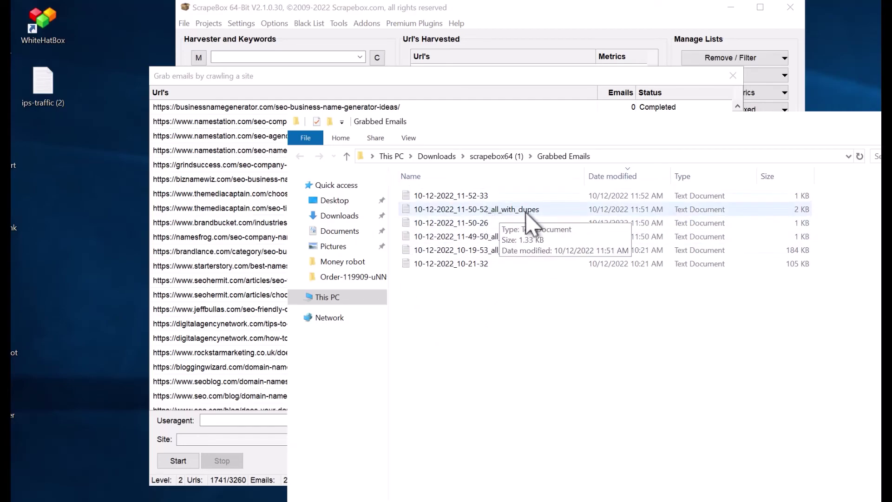
double_click(500, 226)
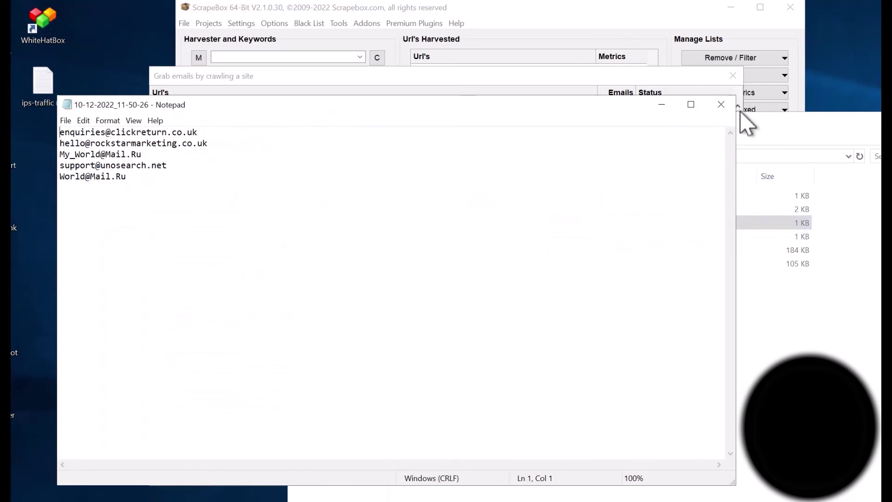
key(alt+F4)
double_click(488, 263)
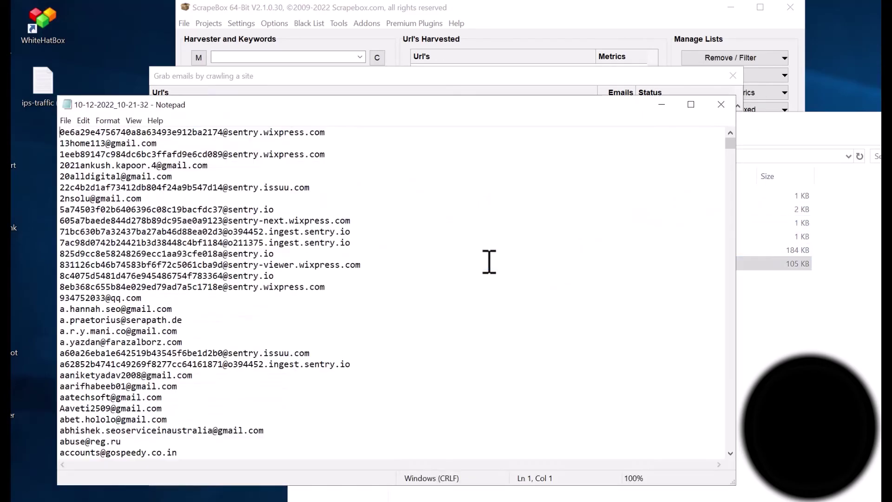
scroll(135, 395, down, 14)
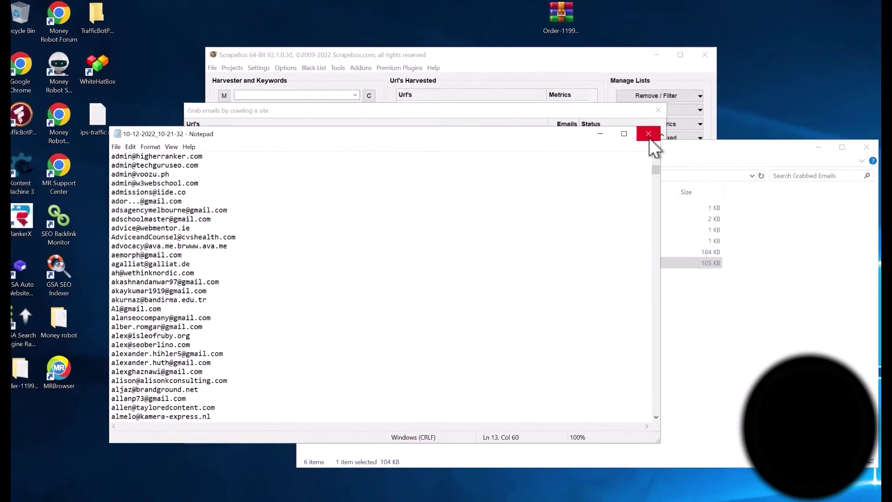
click(696, 114)
click(617, 338)
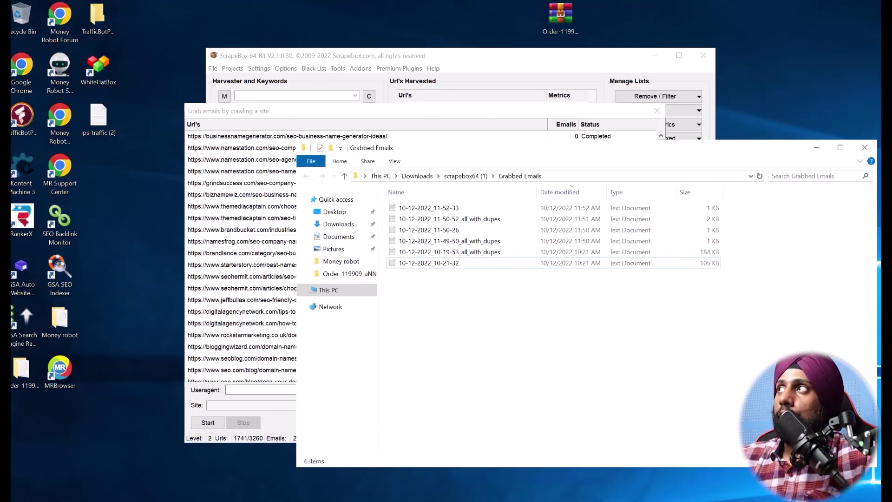
Close the Grabbed Emails folder and the Grab emails by crawling a site dialog.
click(865, 147)
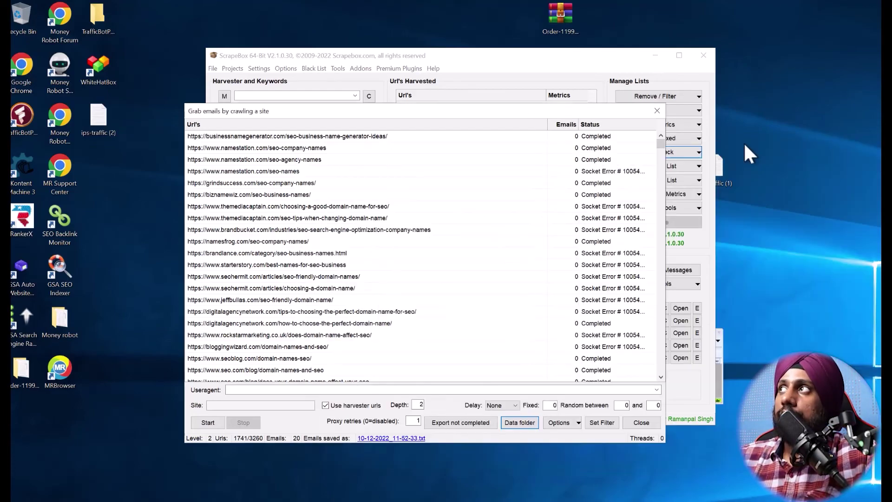
click(656, 111)
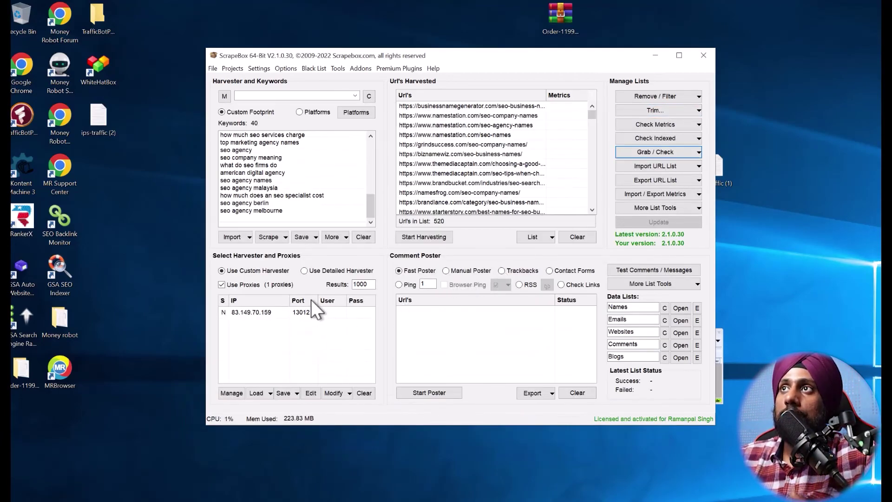